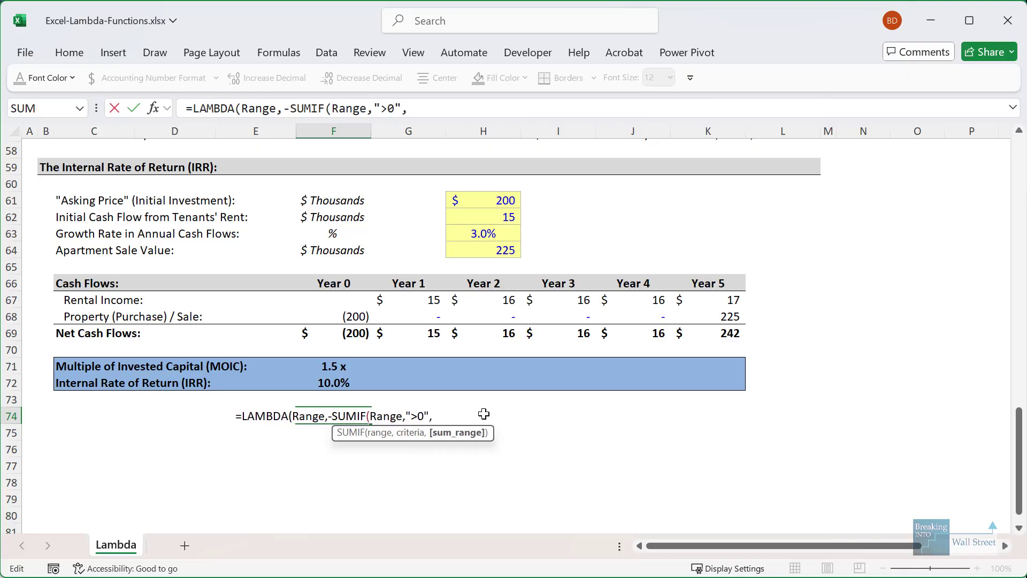
Complete the formula in cell F74 as =LAMBDA(Range,-SUMIF(Range,">0",Range)/SUMIF(Range,"<=0",Range))
type("Range)")
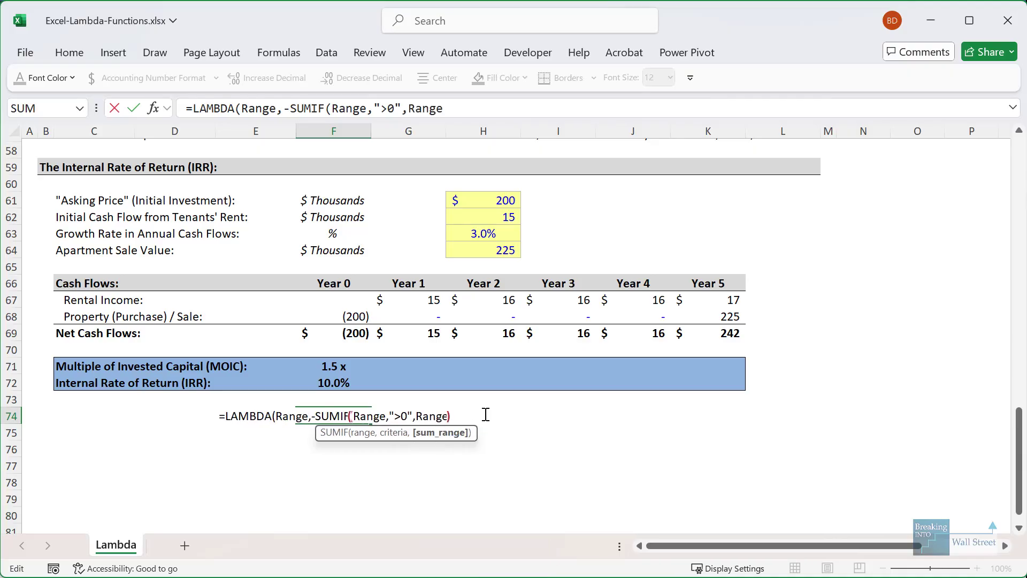
type("/SUMIF(R")
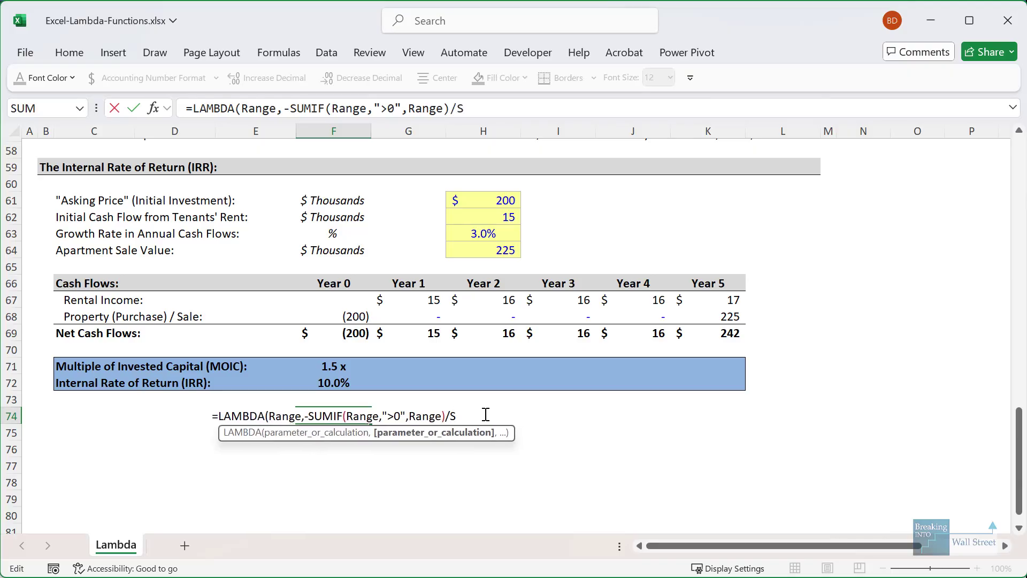
type("ange,\"")
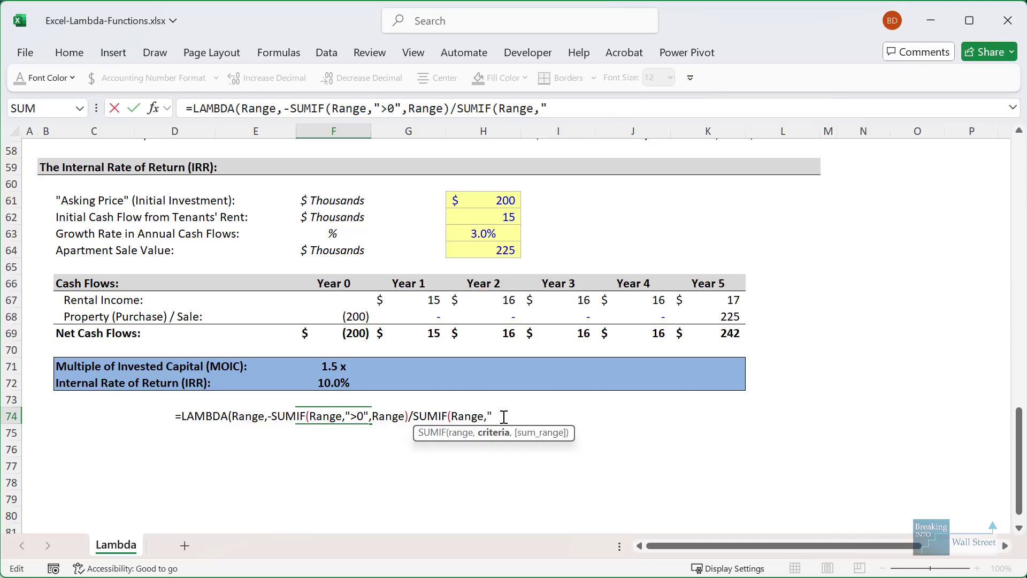
type("<=0-")
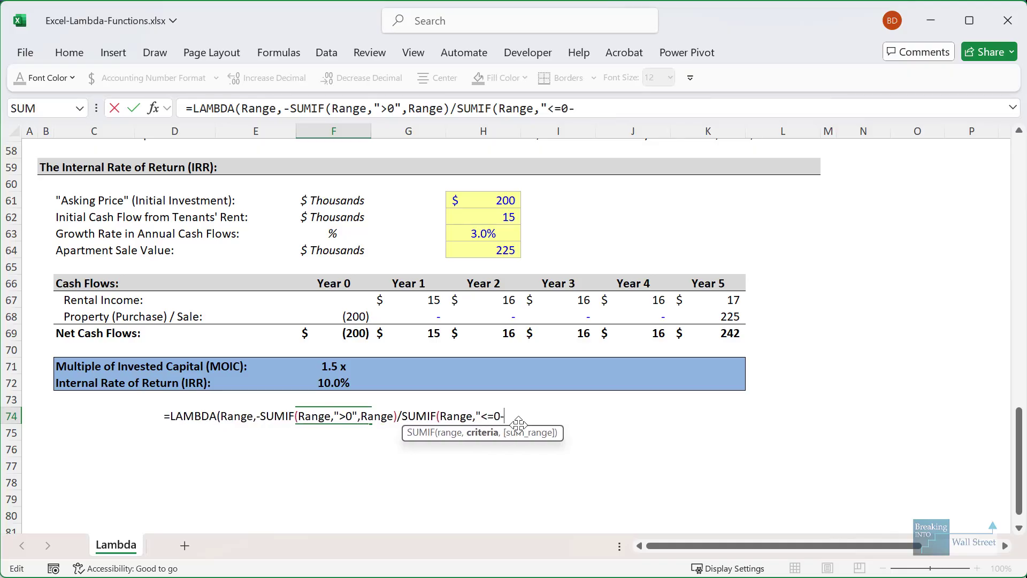
key("BackSpace")
type("\",Range)")
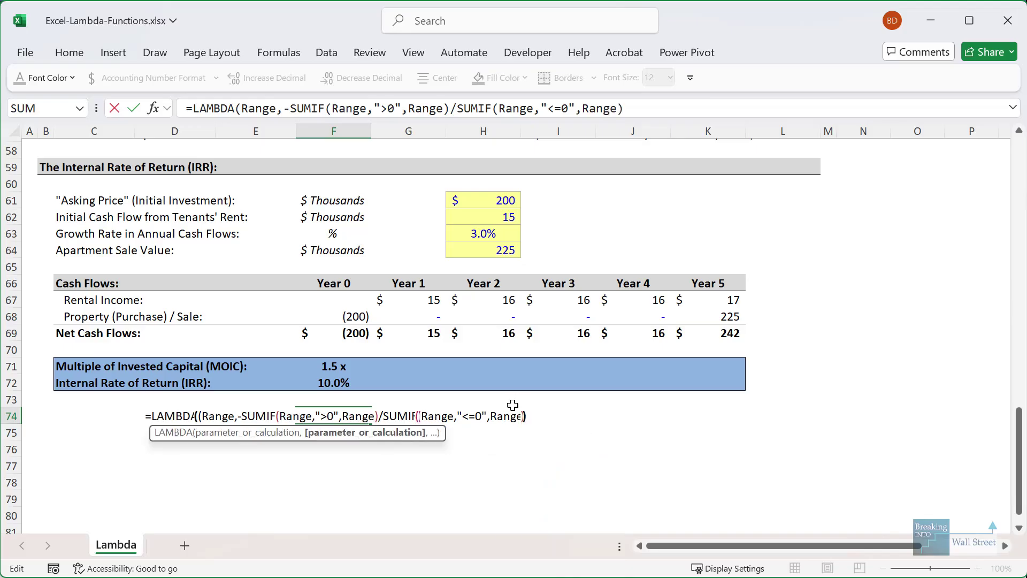
type(")")
key("ctrl+Return")
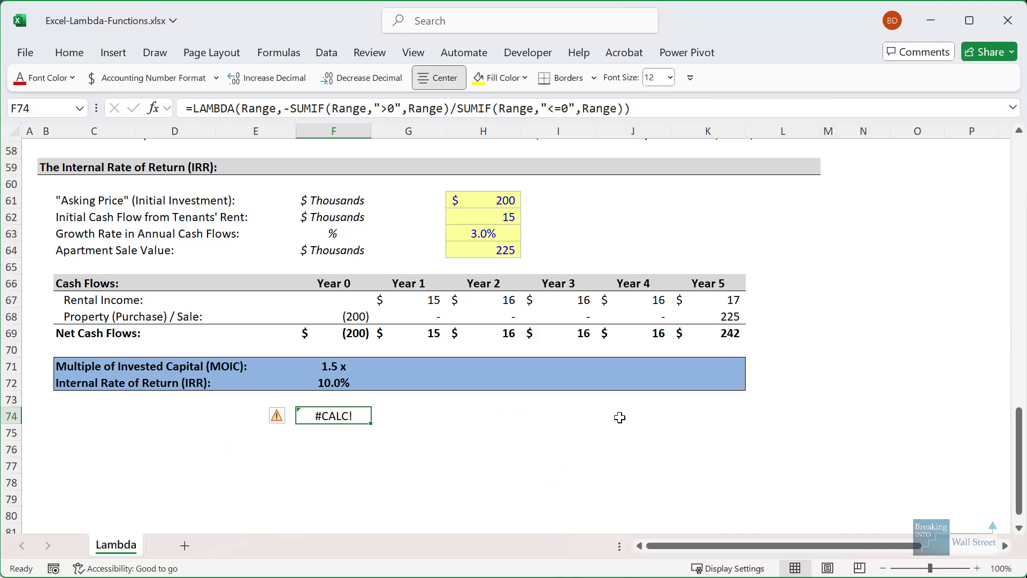
Append the net cash flows range (F69:K69) as the input argument of the LAMBDA formula in F74
key("F2")
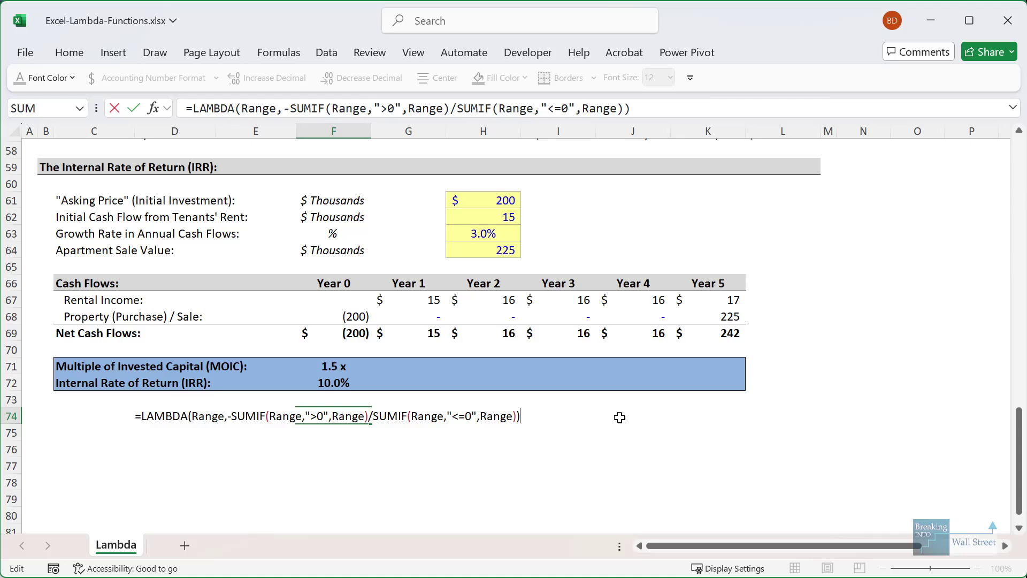
type("(")
left_click_drag(328, 337, 721, 343)
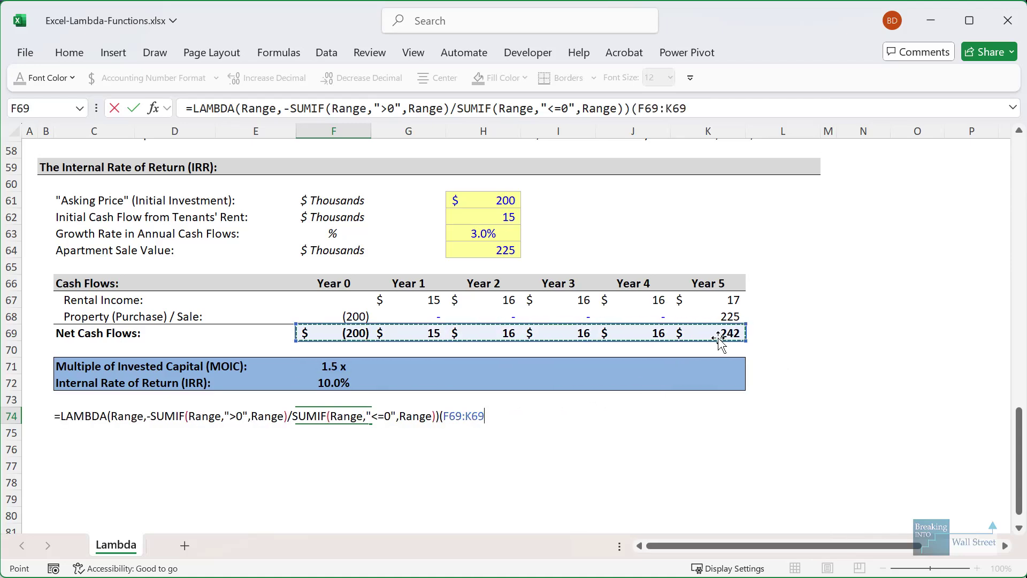
key("ctrl+Return")
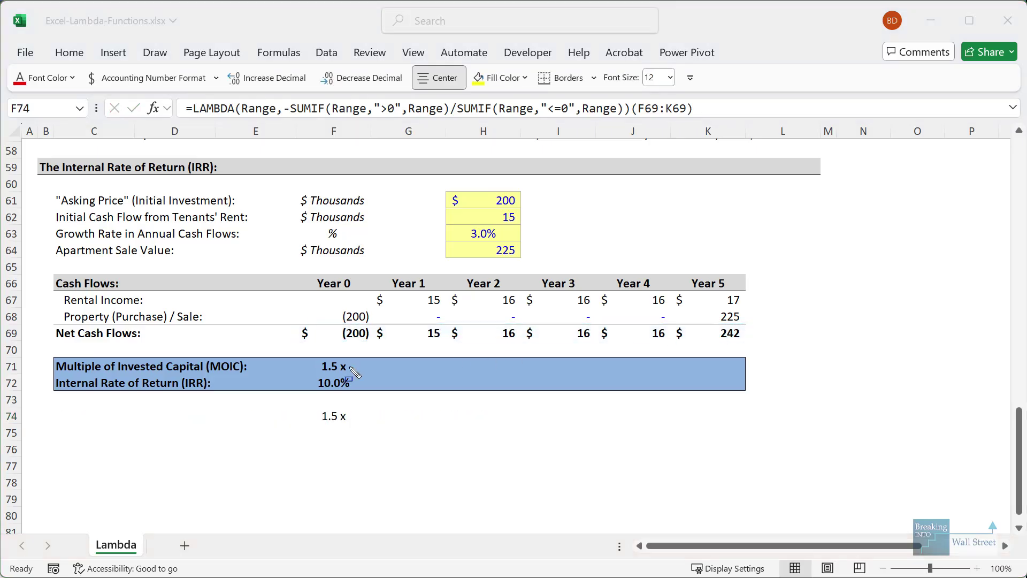
left_click_drag(311, 359, 364, 378)
mouse_move(308, 397)
left_mouse_down()
mouse_move(412, 454)
mouse_move(403, 449)
left_mouse_up()
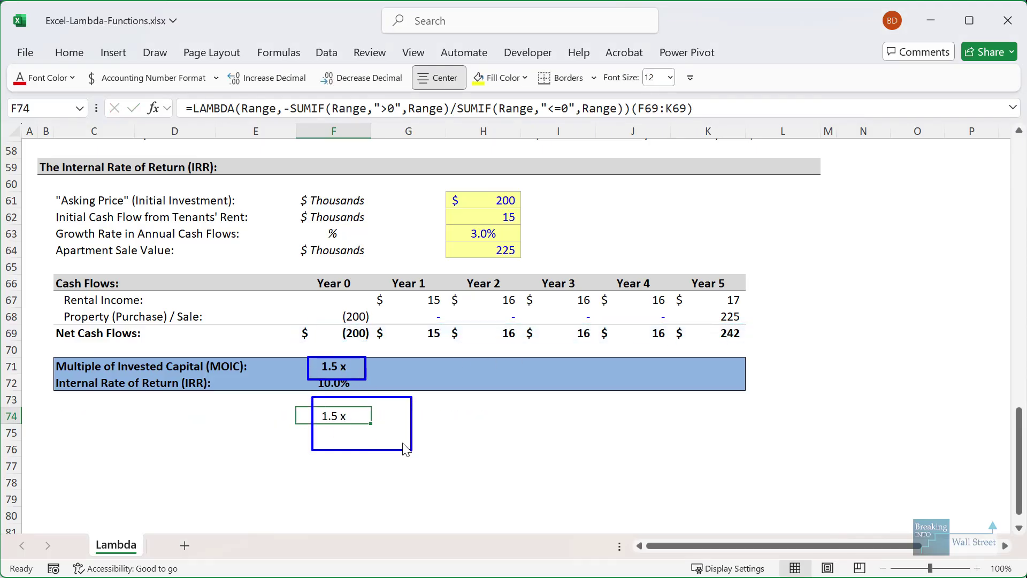
key("Escape")
Cut the entire LAMBDA formula, including its input argument, out of cell F74
key("F2")
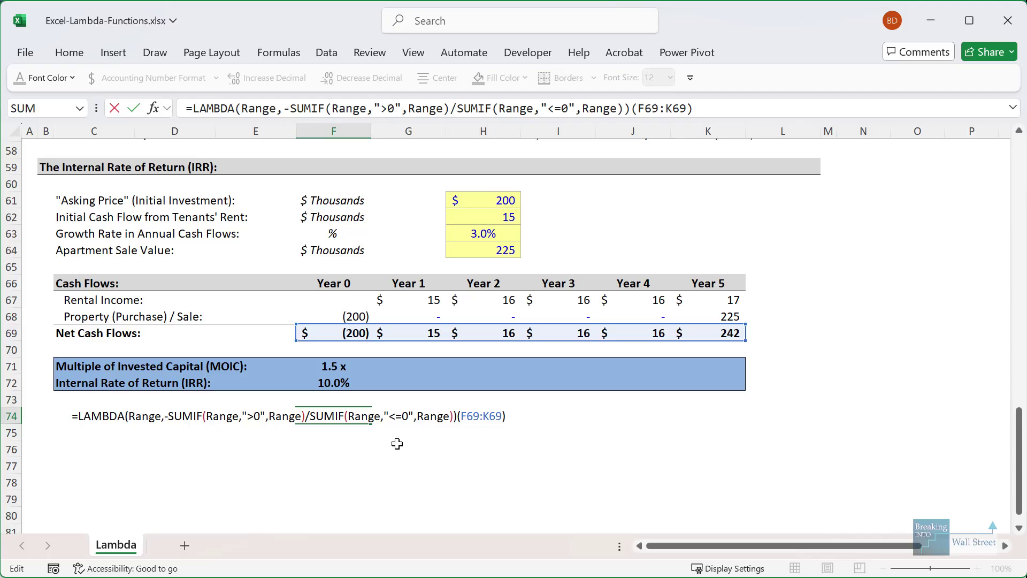
key("ctrl+Return")
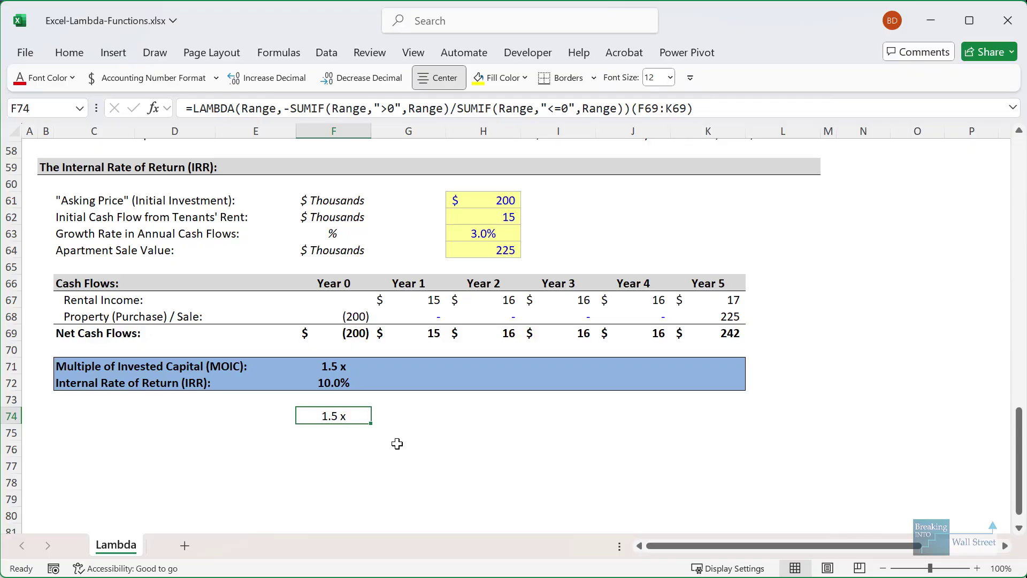
key("F2")
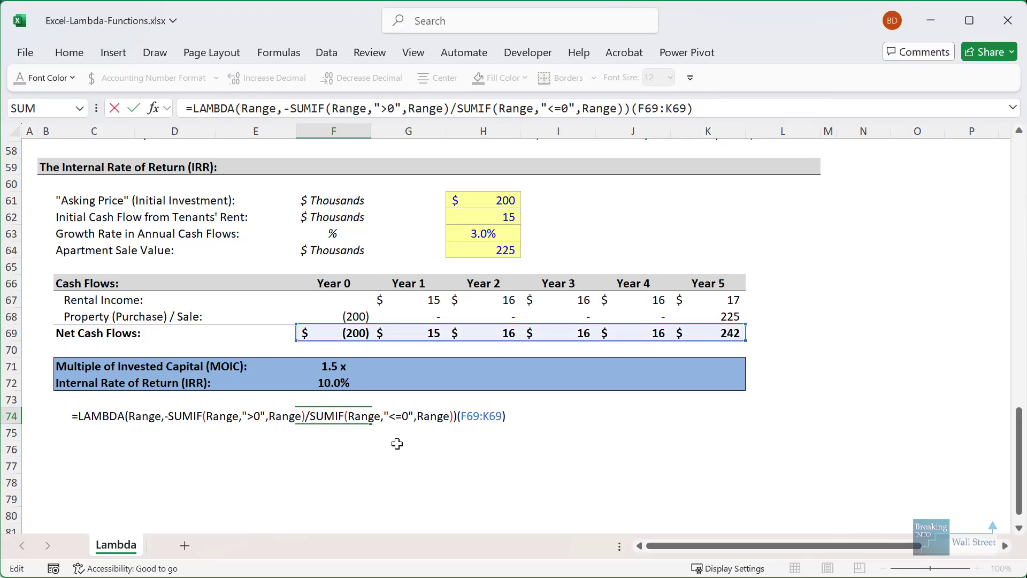
key("shift+Home")
key("BackSpace")
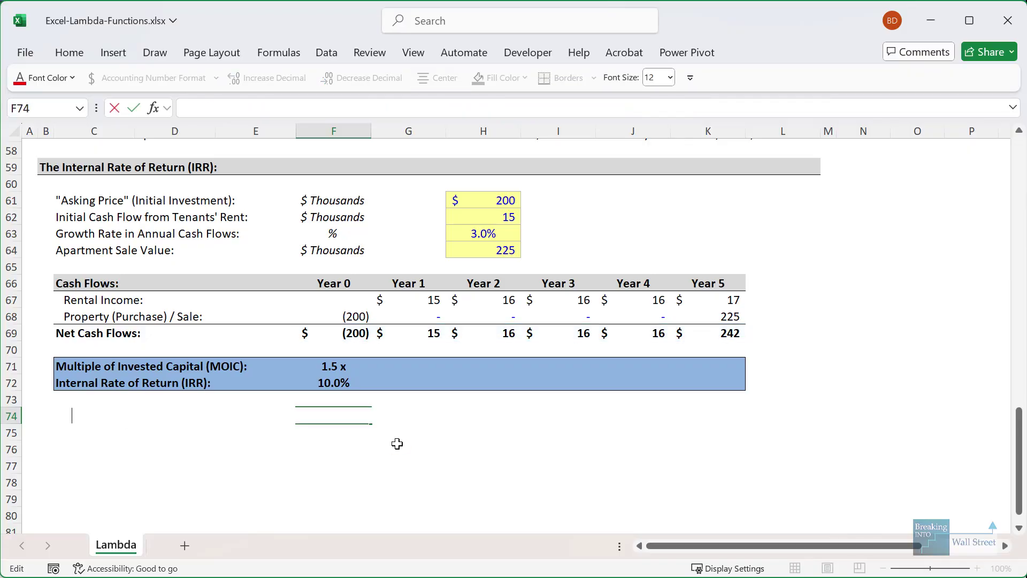
key("ctrl+Return")
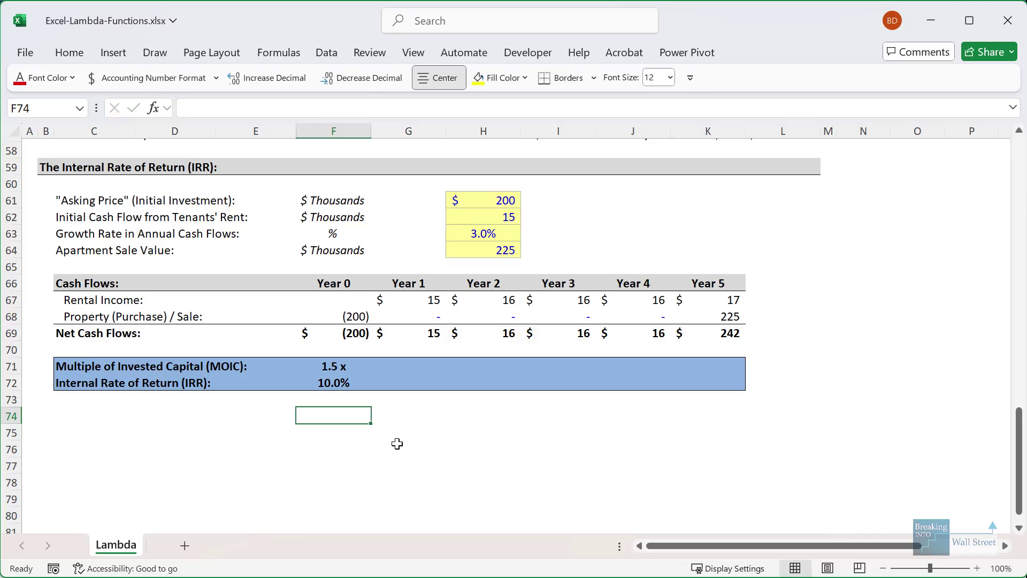
Create a new workbook-scoped name MOIC and paste the cut LAMBDA formula as its reference
key("ctrl+F3")
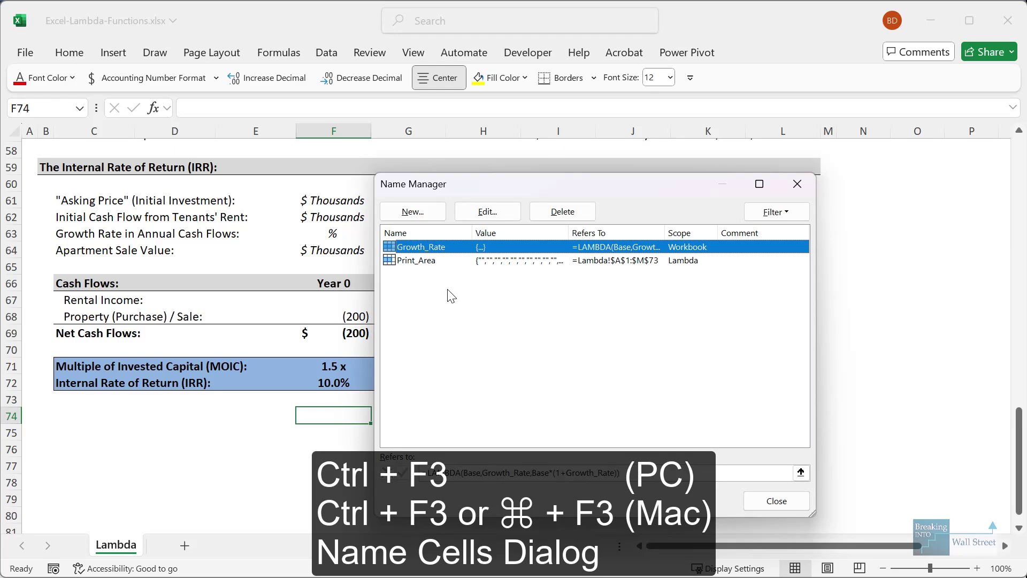
left_click(427, 212)
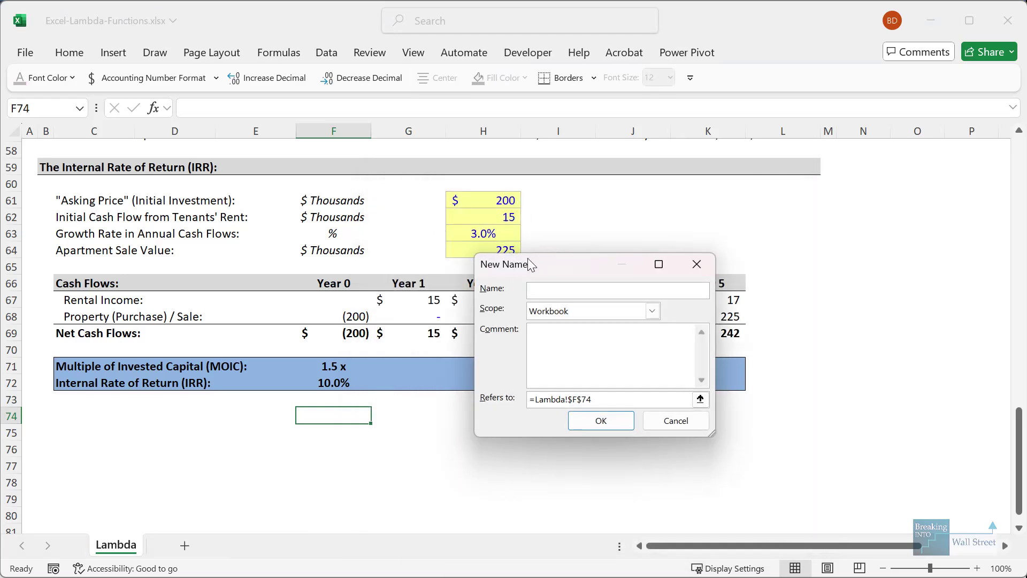
left_click_drag(527, 259, 476, 225)
type("MOIC")
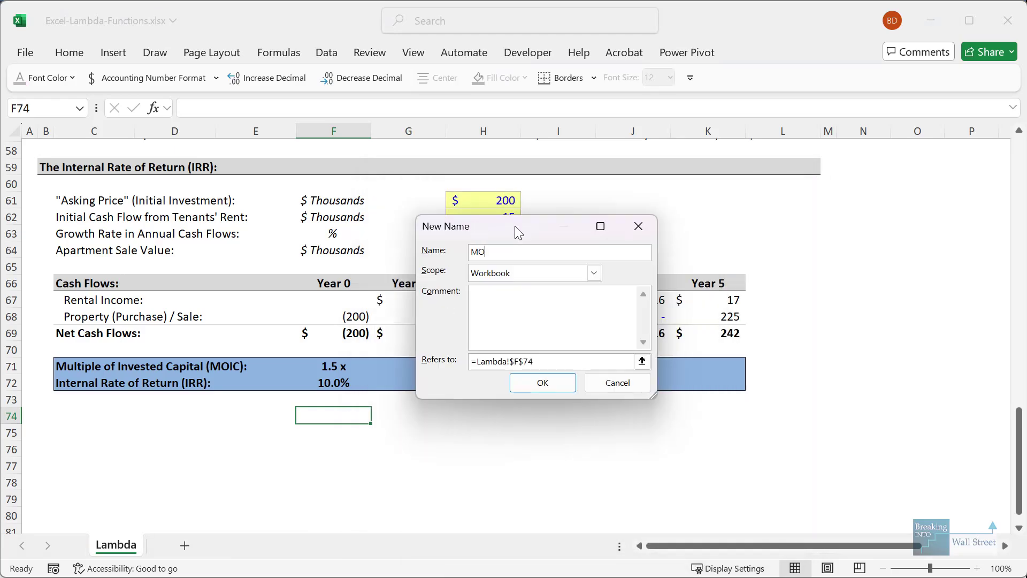
left_click(558, 356)
key("ctrl+a")
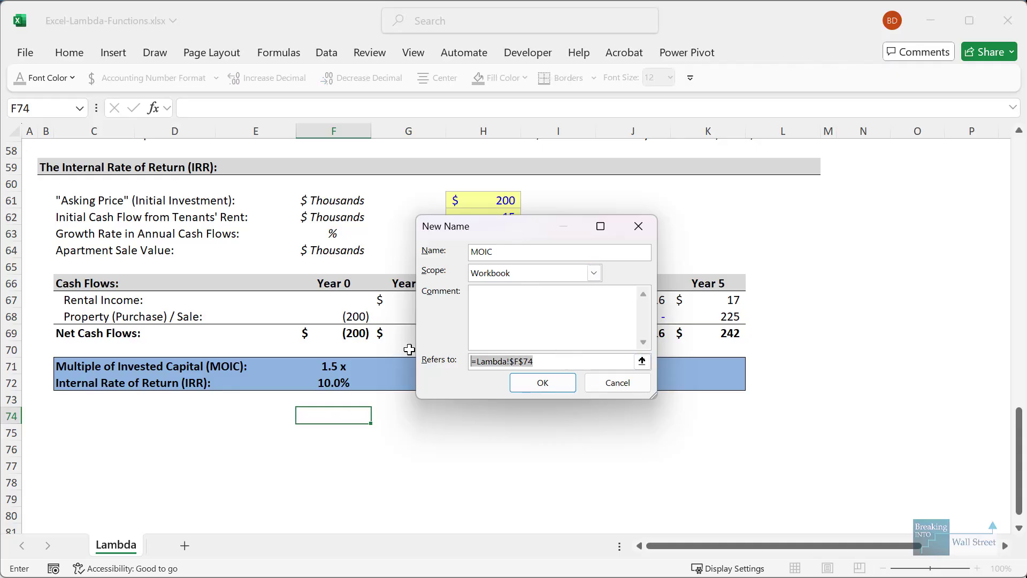
key("ctrl+v")
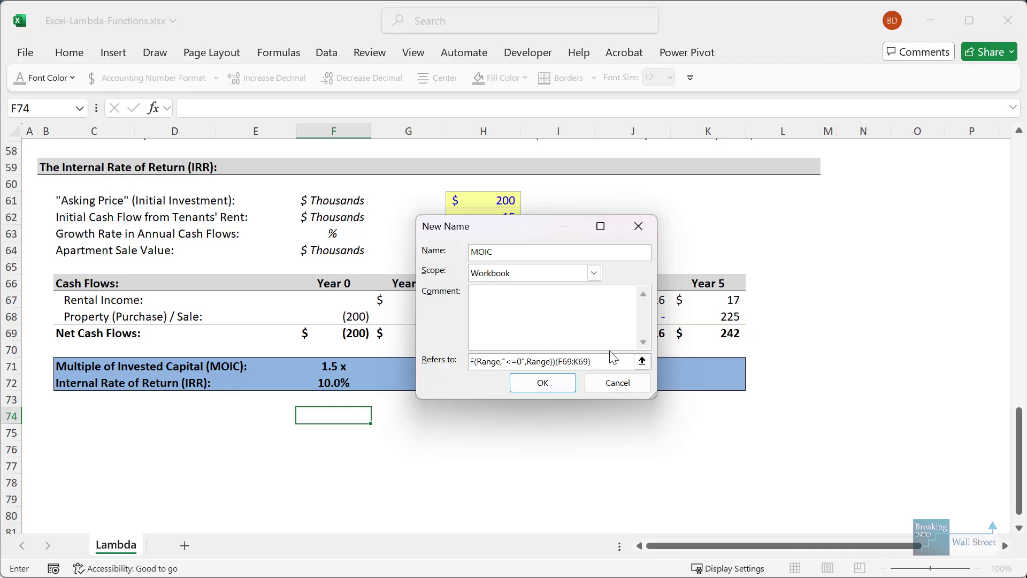
Remove the trailing (F69:K69) argument from the MOIC definition, save the name and close the Name Manager
key("BackSpace")
key("BackSpace")
key("BackSpace")
key("BackSpace")
key("BackSpace")
key("BackSpace")
key("BackSpace")
key("BackSpace")
key("BackSpace")
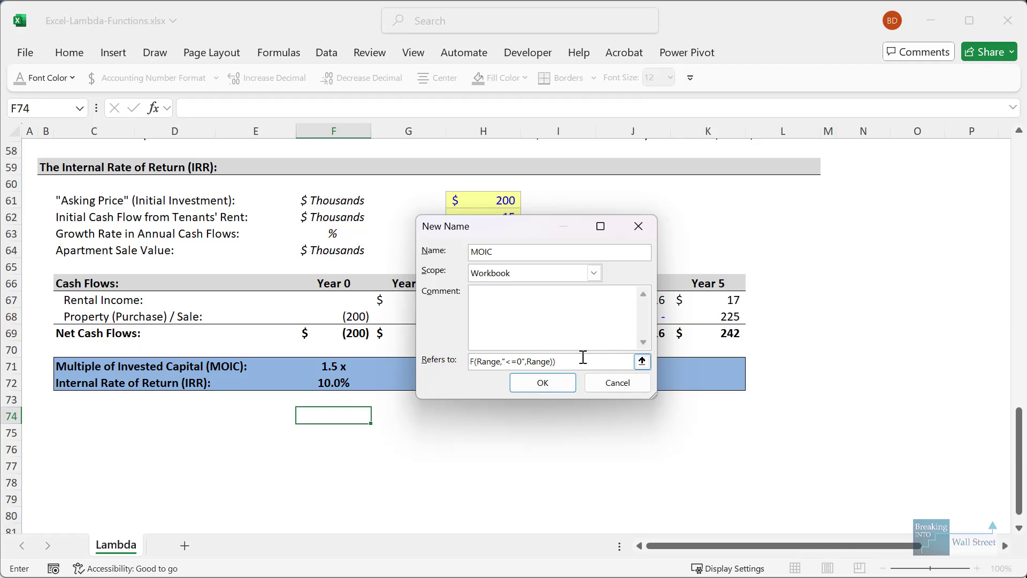
left_click(518, 381)
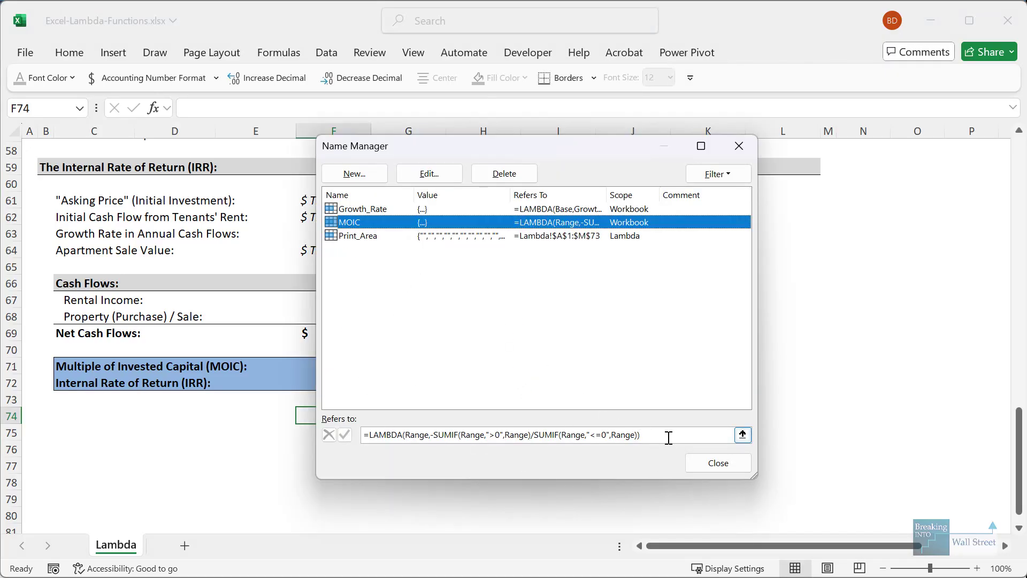
left_click(718, 463)
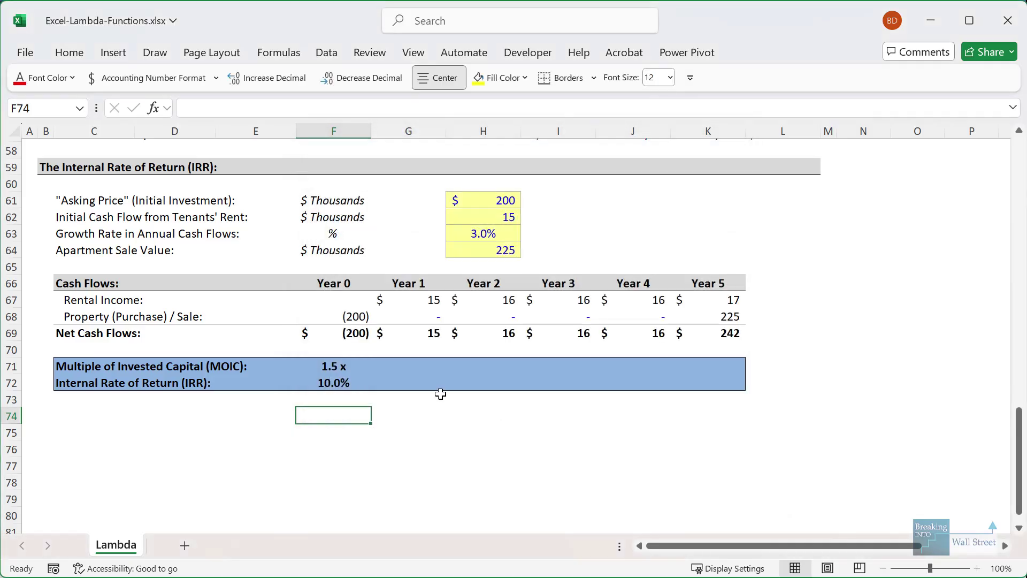
Enter =MOIC(F69:K69) in cell F74 to calculate the multiple from the net cash flows
type("=MOIC(")
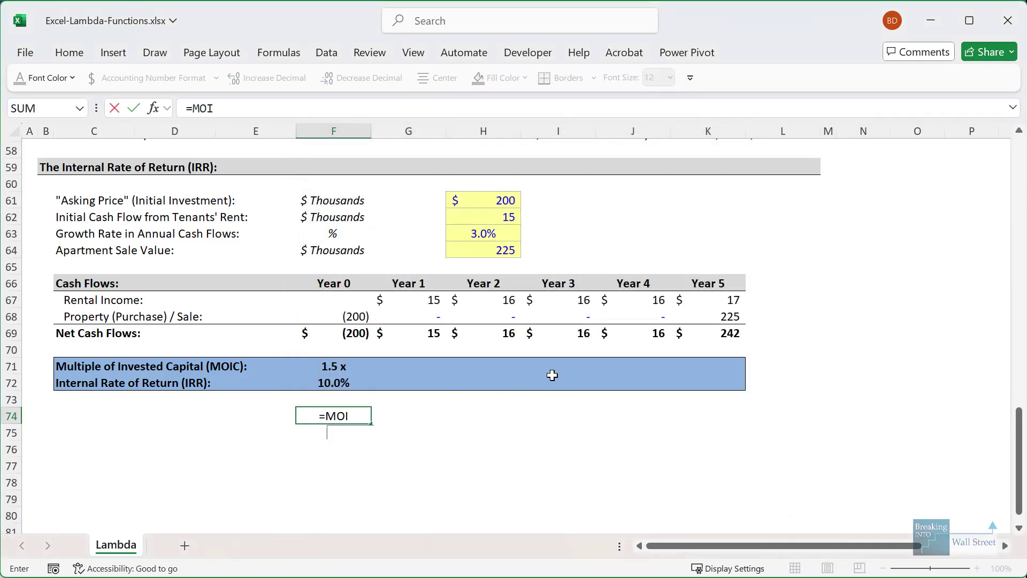
key("Up")
key("Up")
key("Up")
key("Up")
key("Up")
key("ctrl+shift+Right")
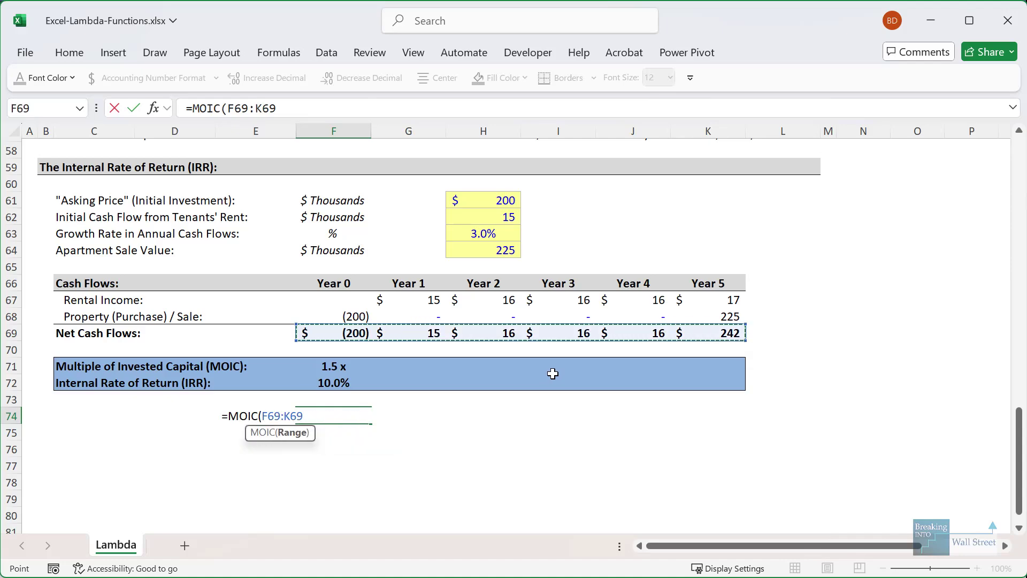
key("ctrl+Return")
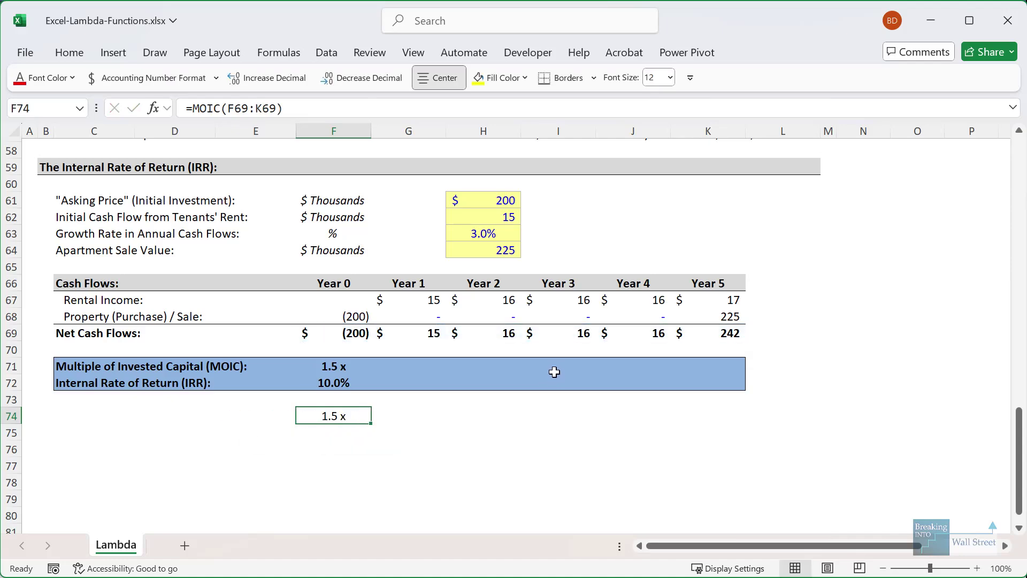
Test the MOIC function with a Year 0 net cash flow of 10 in F69, undo it and reselect F74
key("Up")
key("Up")
key("Up")
key("Up")
key("Up")
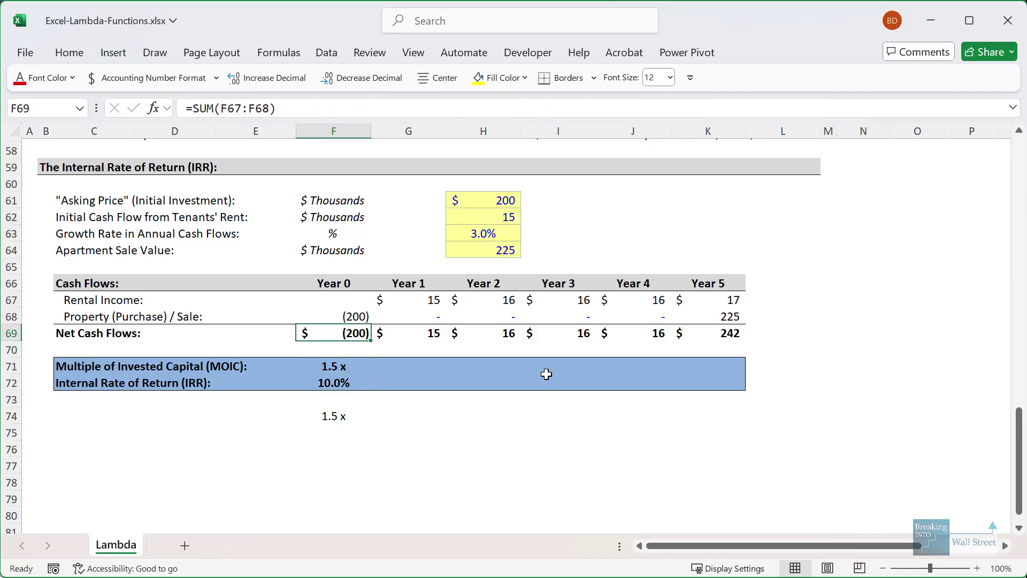
type("10")
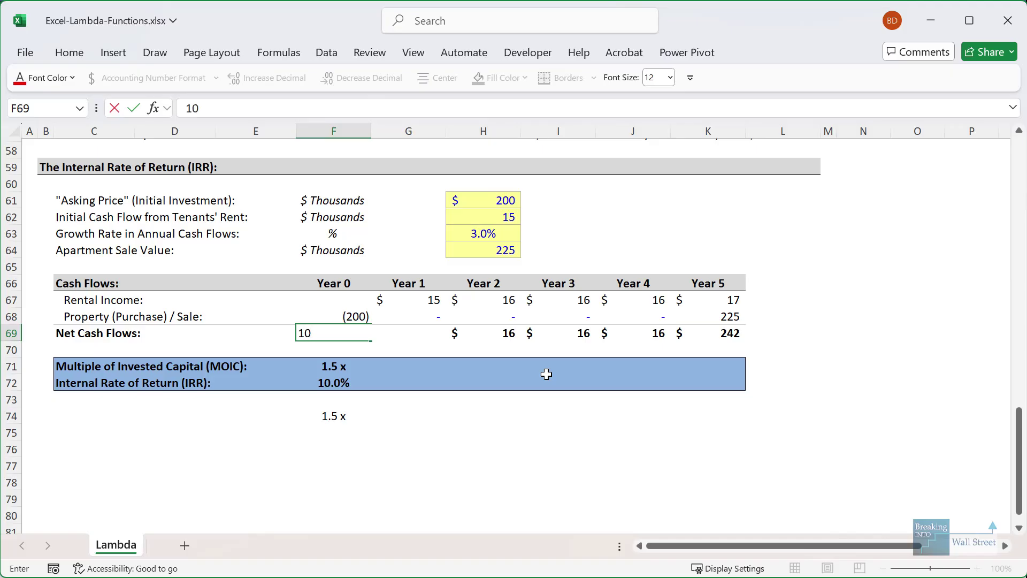
key("ctrl+Return")
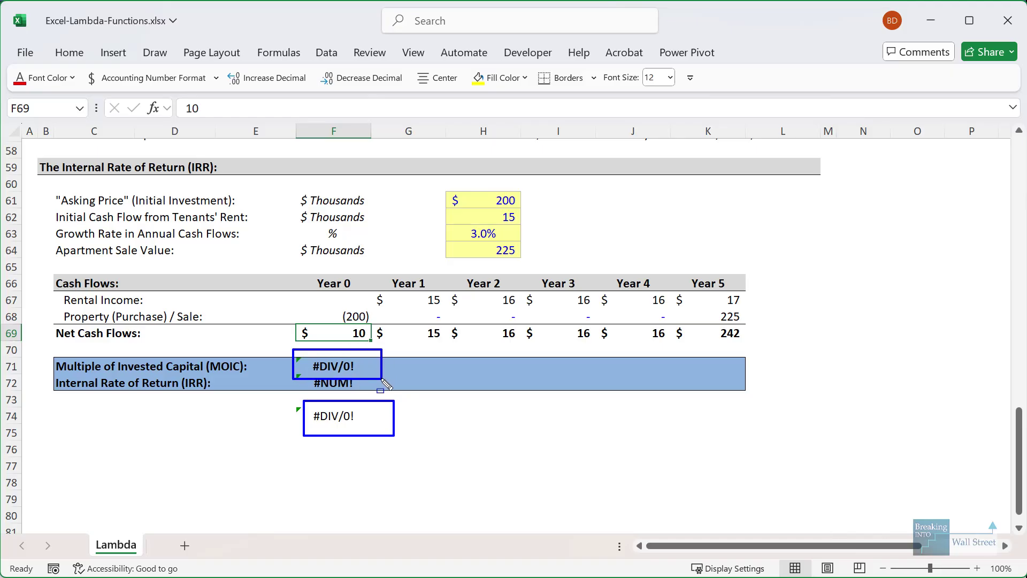
key("ctrl+z")
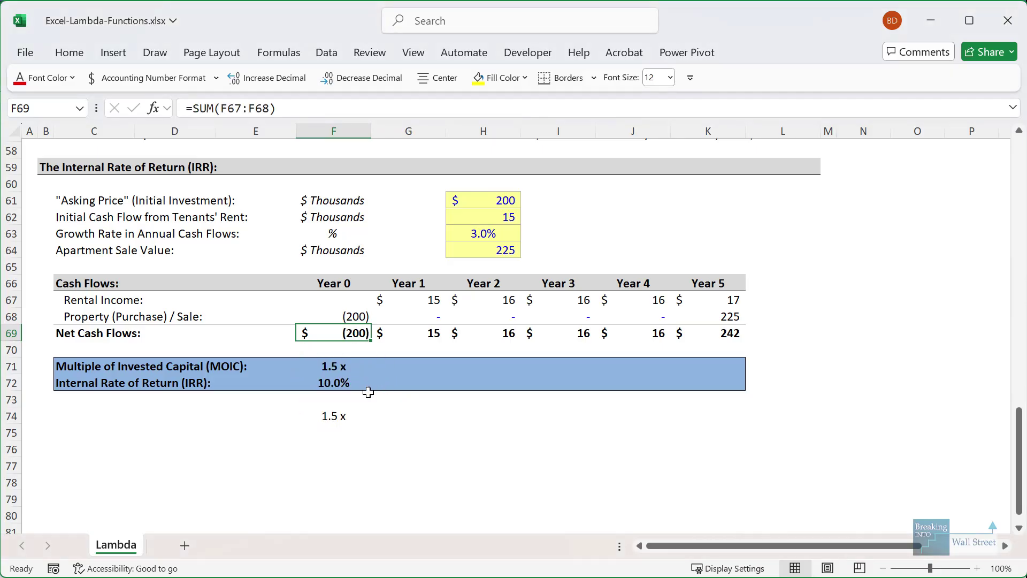
left_click(346, 414)
key("alt+Tab")
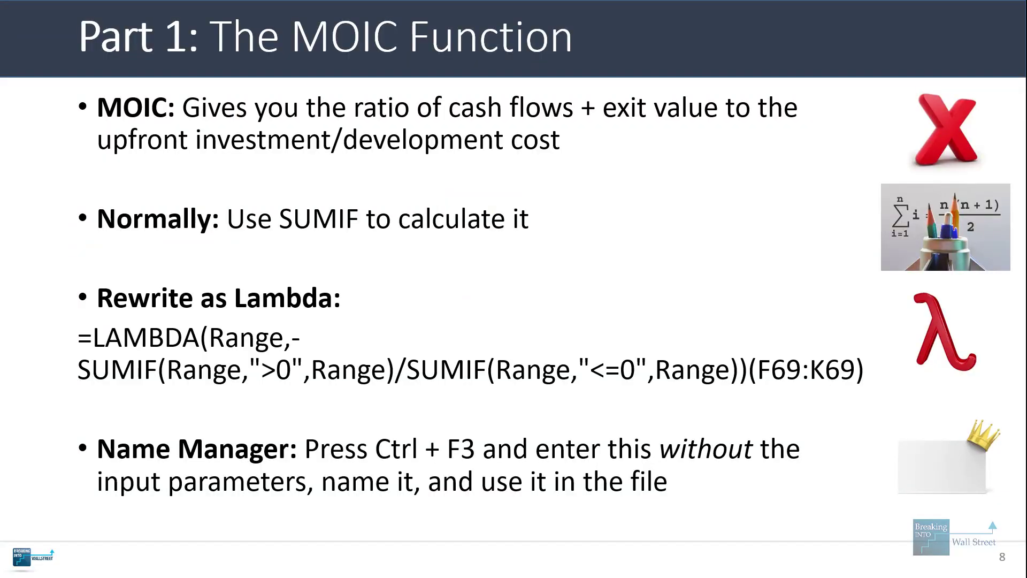
key("Right")
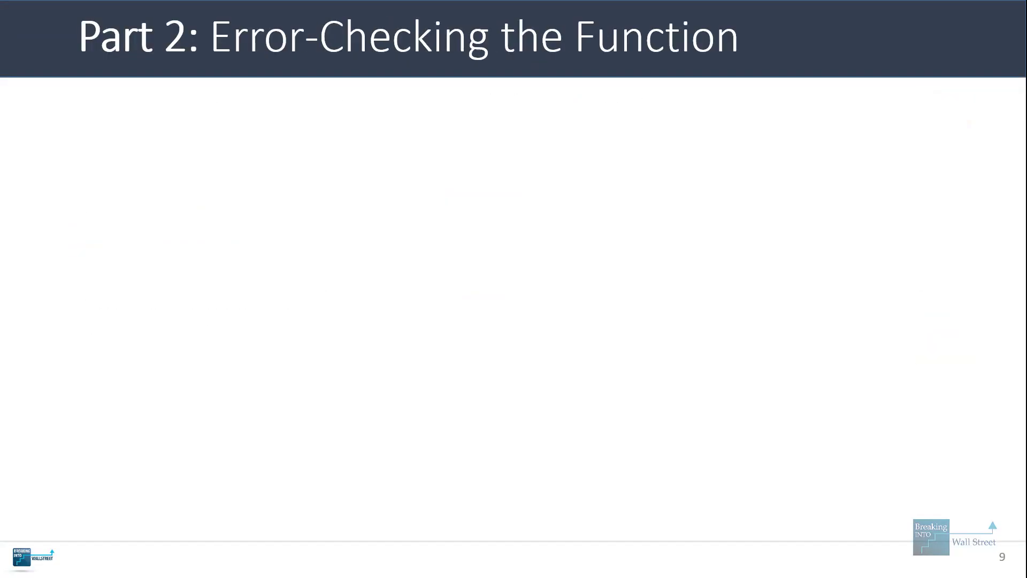
key("Right")
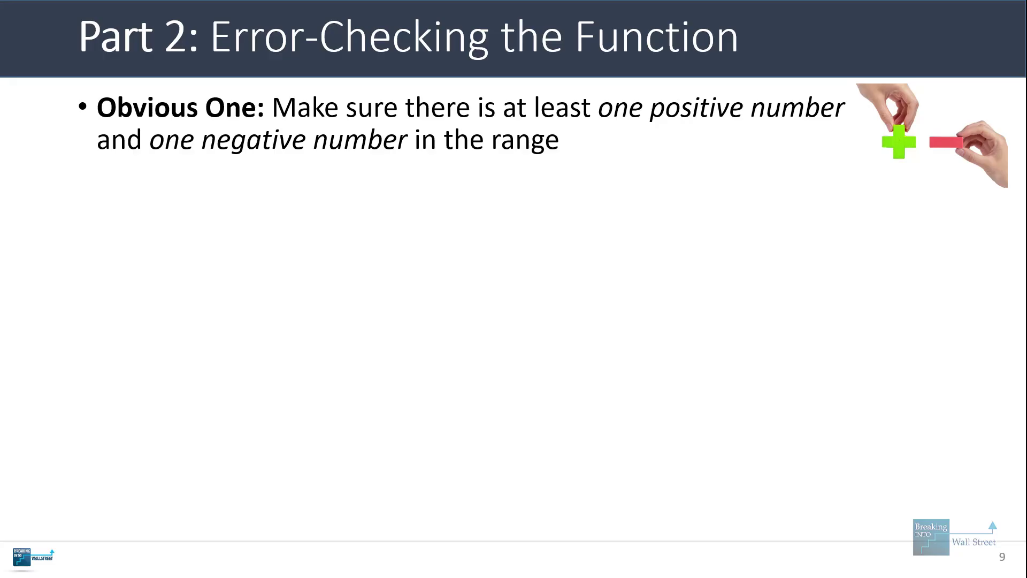
key("Right")
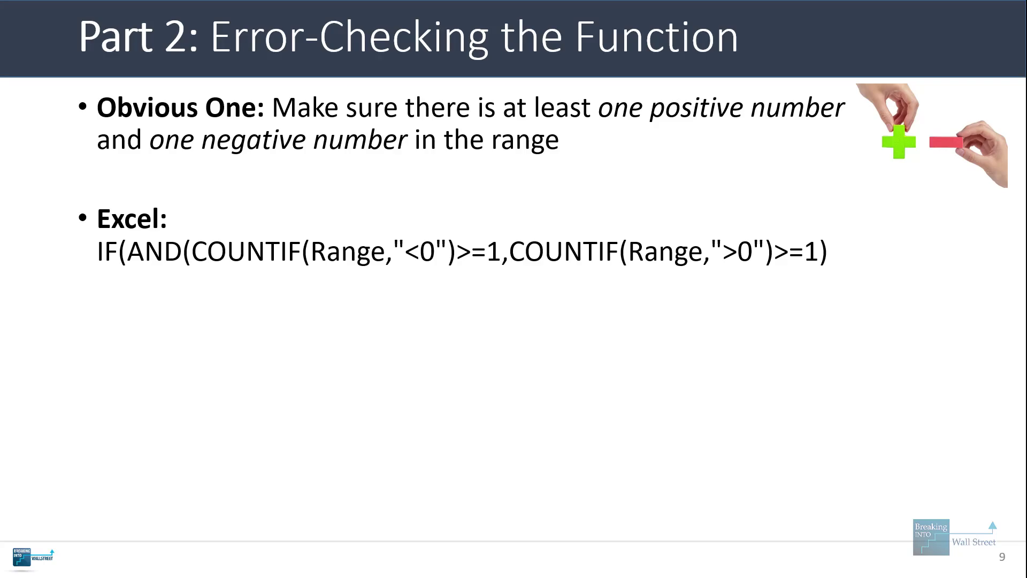
key("Right")
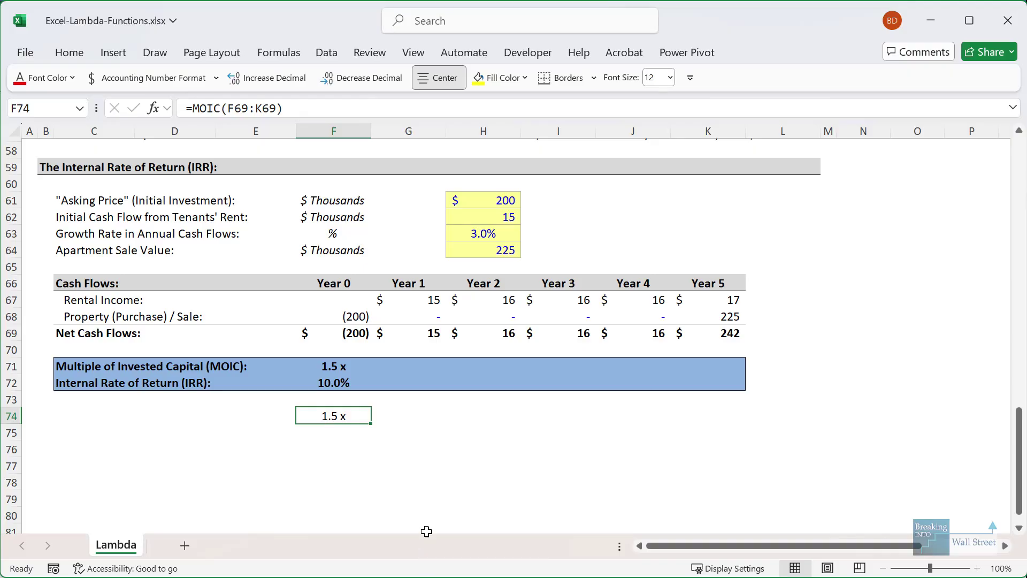
Copy the full LAMBDA definition of the MOIC name from the Name Manager and close the manager
key("ctrl+F3")
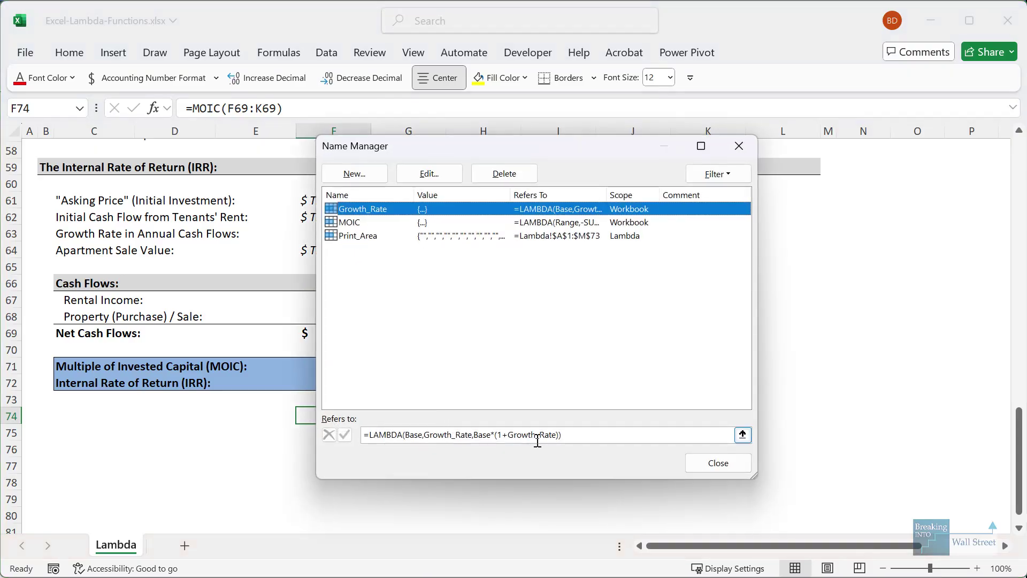
left_click(457, 222)
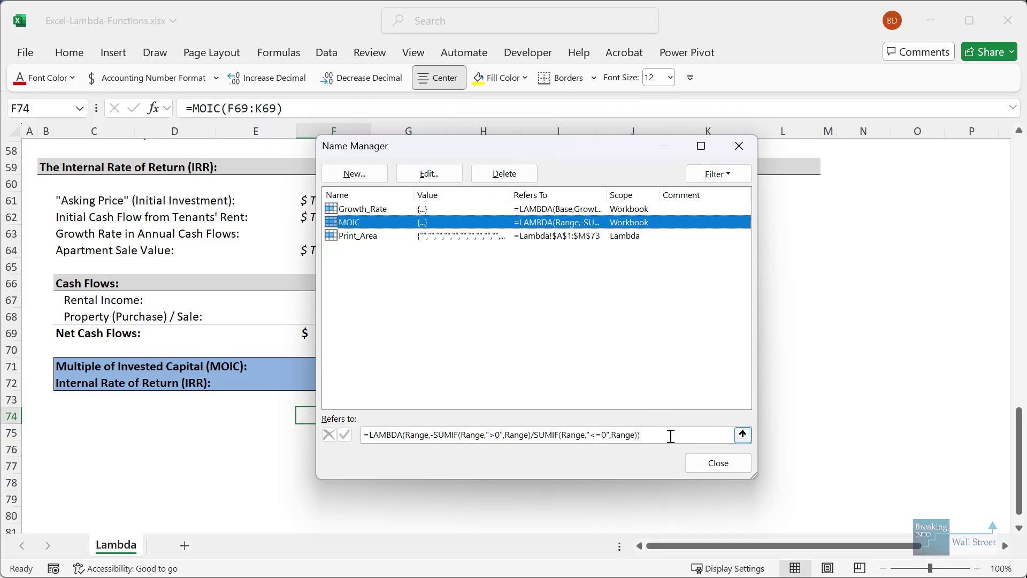
left_click_drag(668, 434, 295, 423)
key("ctrl+c")
left_click(718, 470)
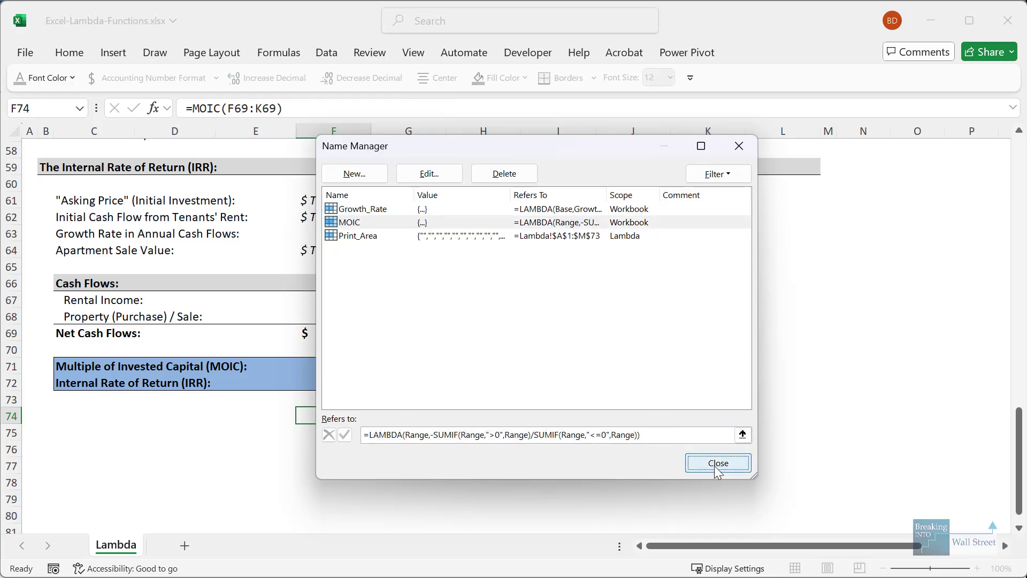
Paste the copied LAMBDA formula into cell F76 for editing
key("Return")
key("Return")
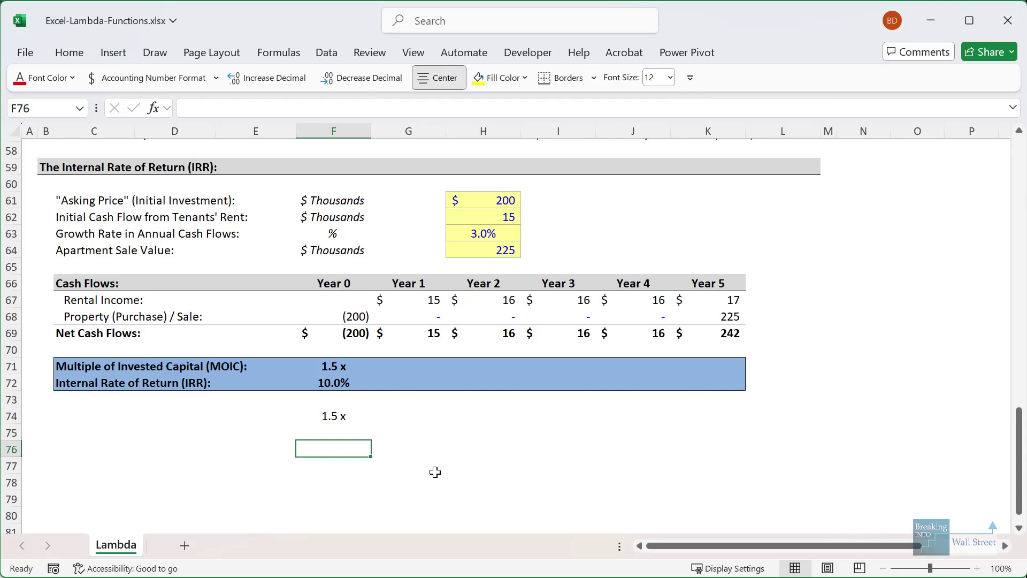
key("F2")
key("ctrl+v")
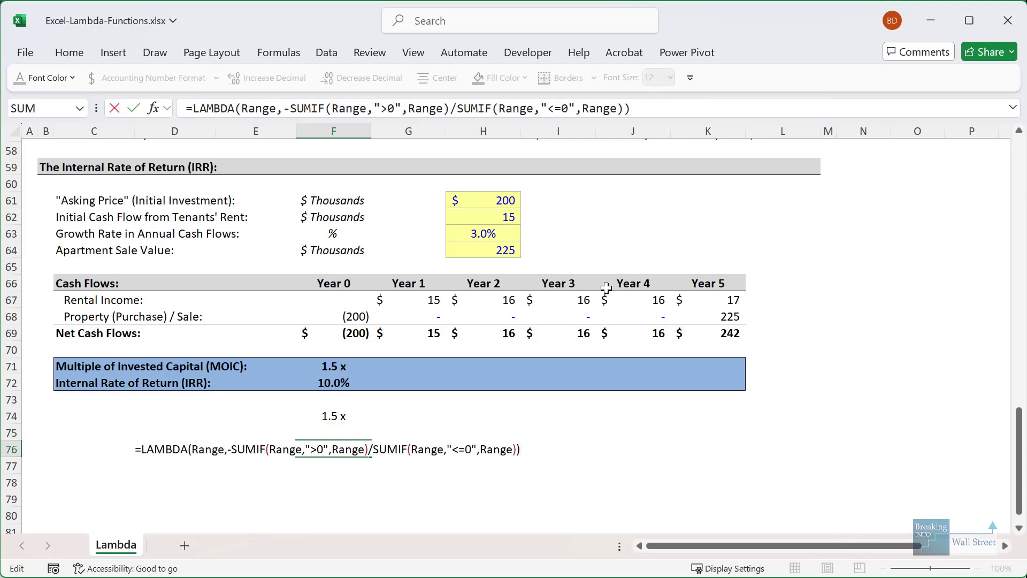
key("ctrl+Return")
Enlarge the formula bar to several lines and insert a line break before the second SUMIF in the F76 formula
left_click(671, 106)
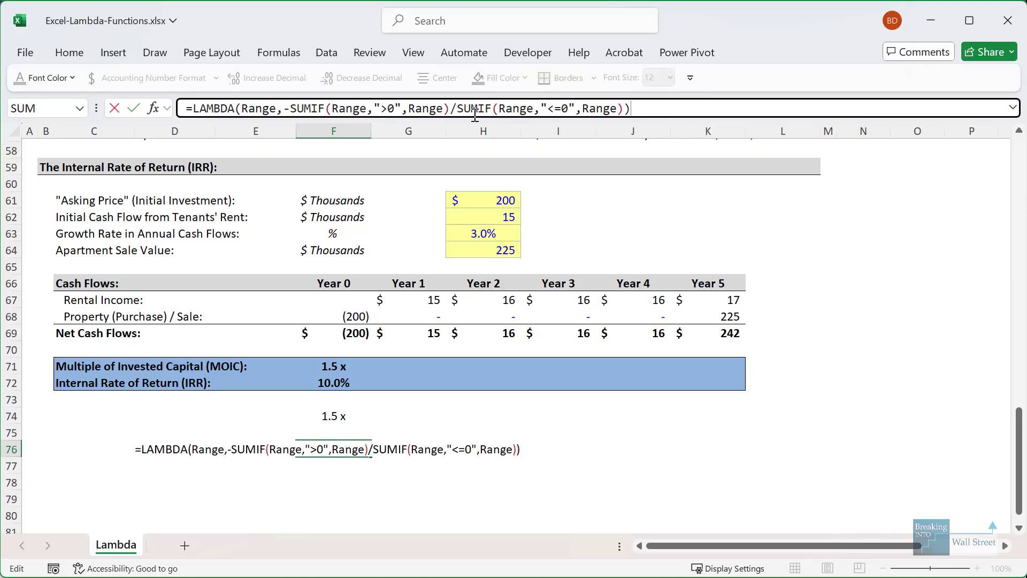
left_click_drag(472, 117, 453, 199)
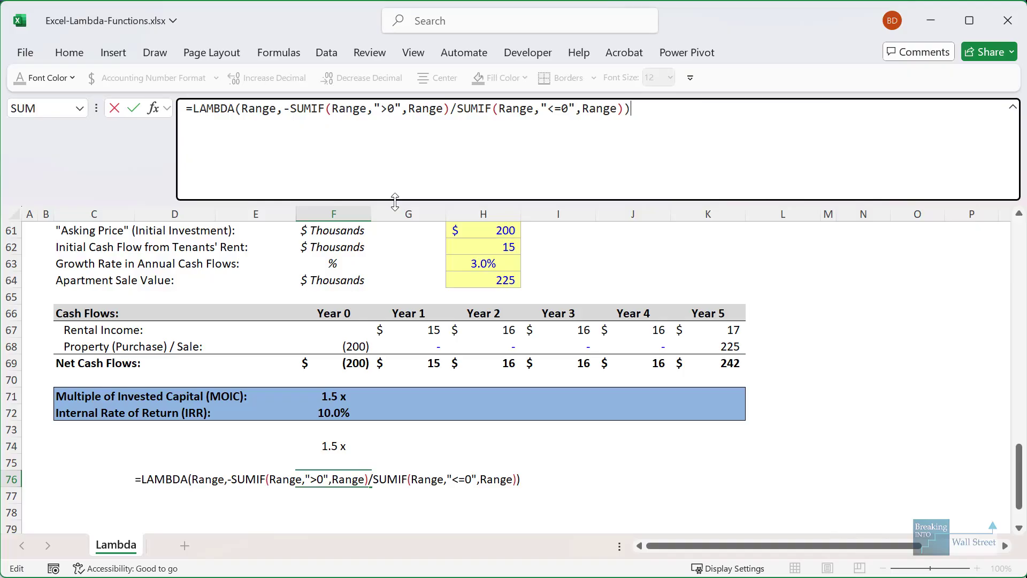
left_click_drag(395, 202, 415, 182)
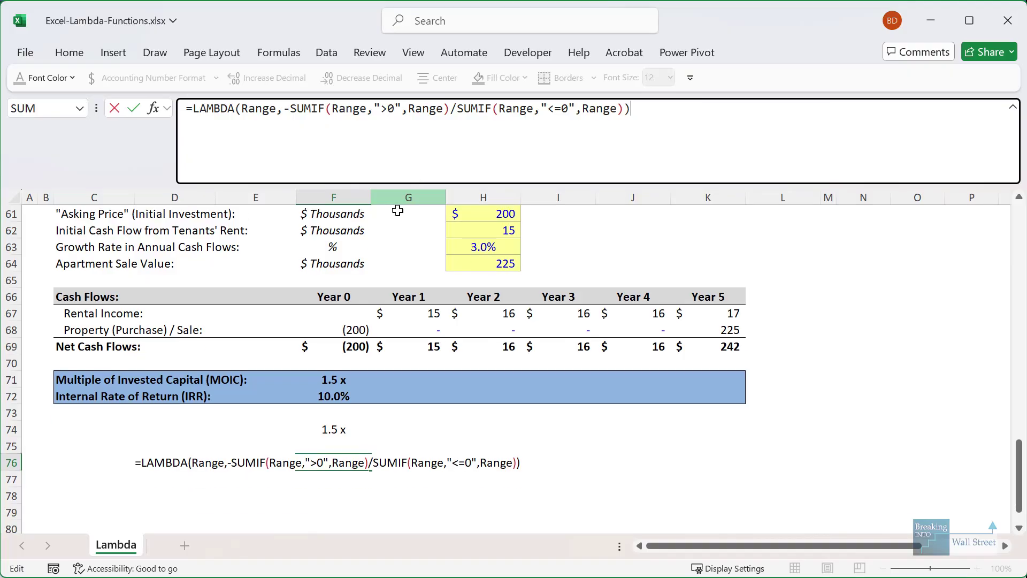
left_click(456, 112)
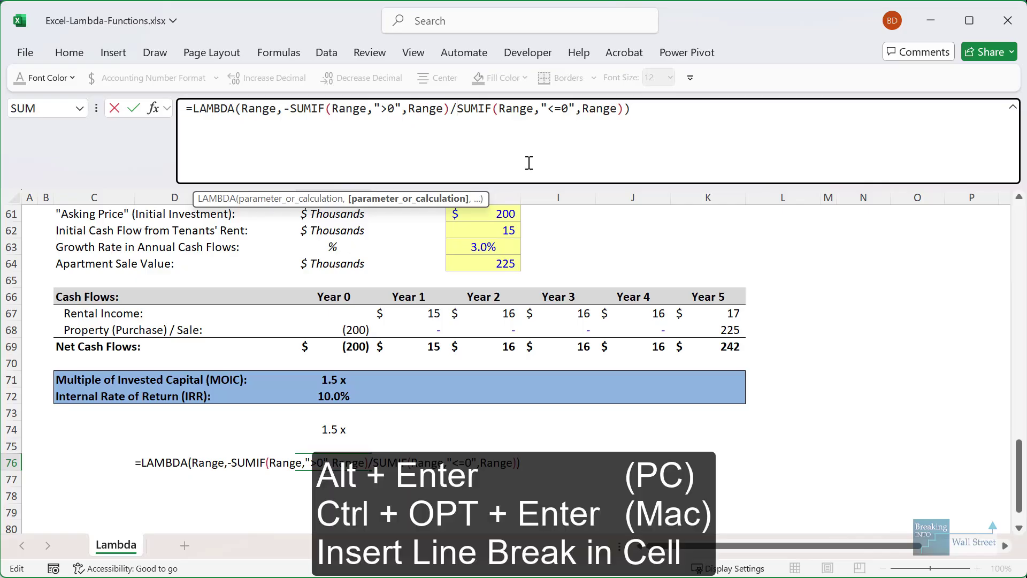
key("alt+Return")
left_click(529, 163)
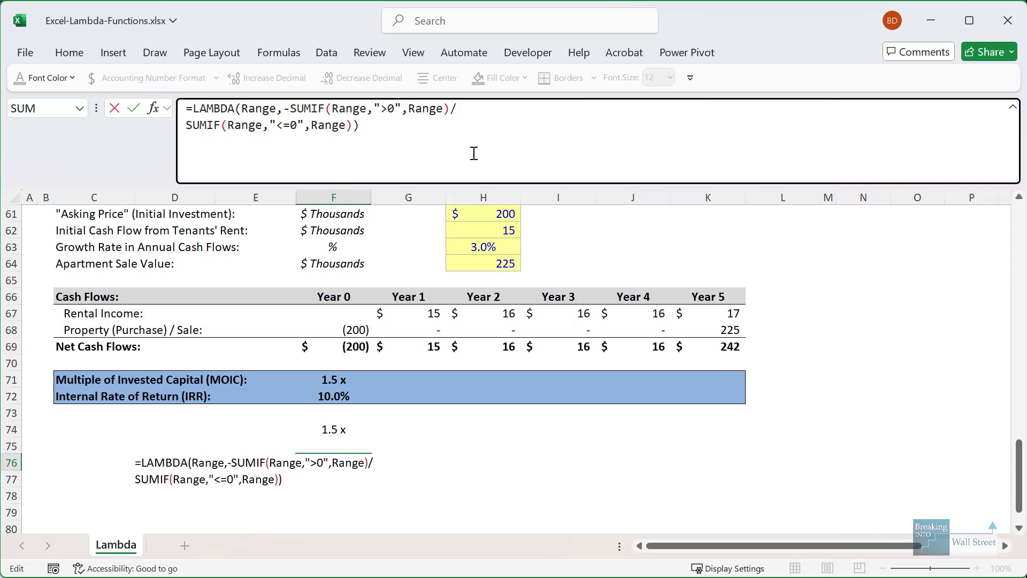
Insert IF(AND(COUNTIF(Range,"<0")>=1 before -SUMIF in the F76 formula as the first error-check condition
left_click(284, 108)
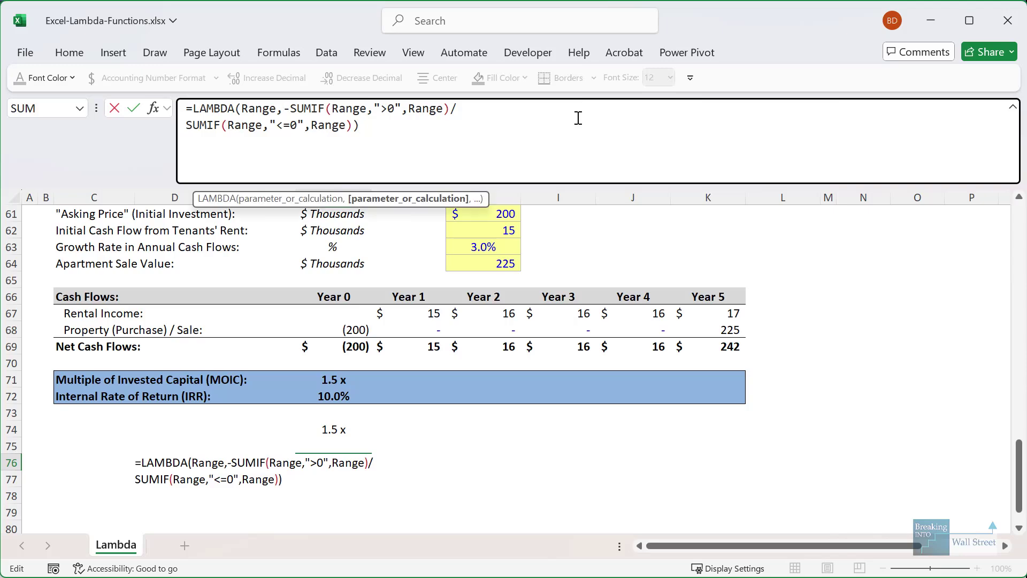
type("IF(AND")
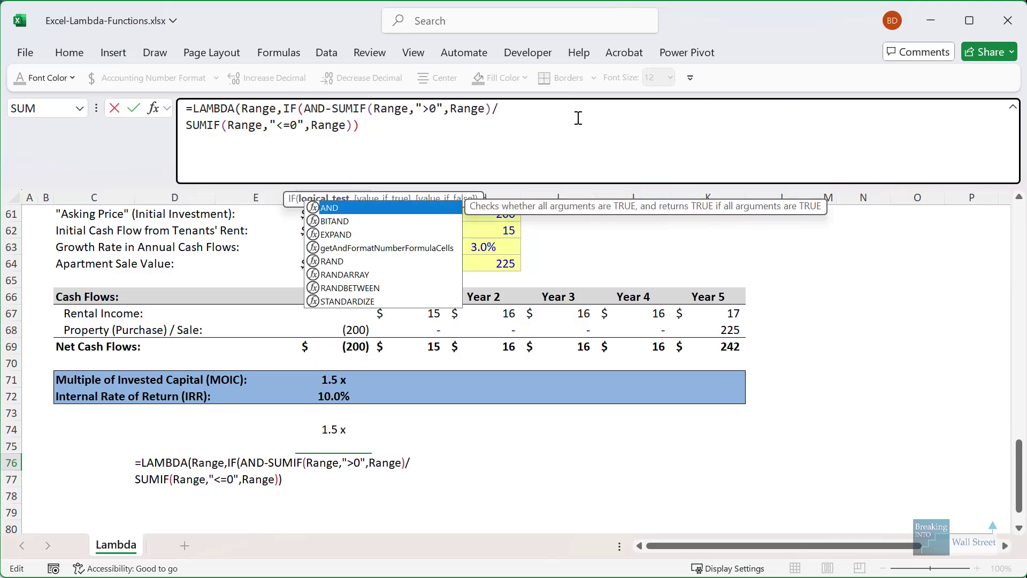
type("(COUNTIF(R")
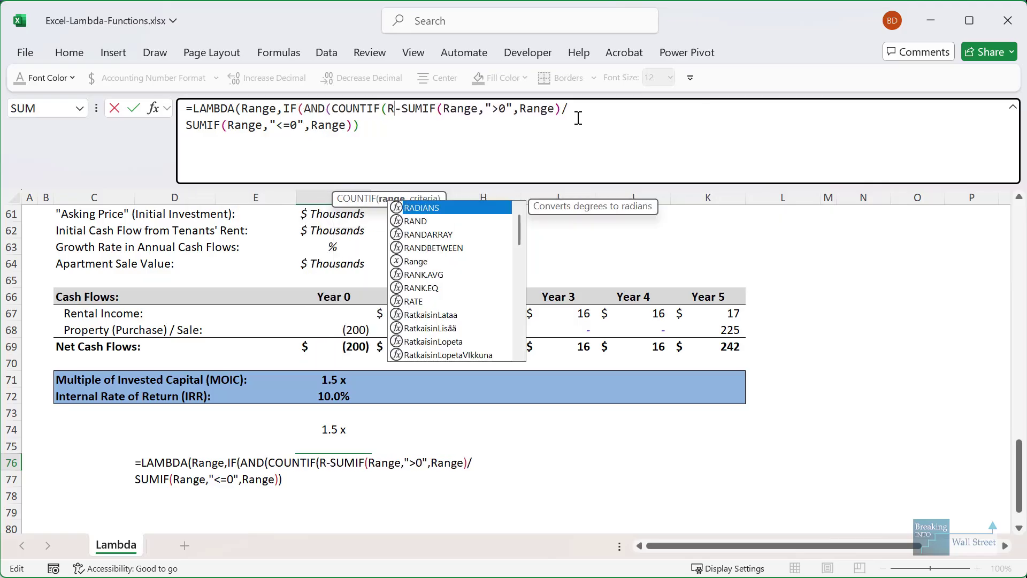
type("ange,\"")
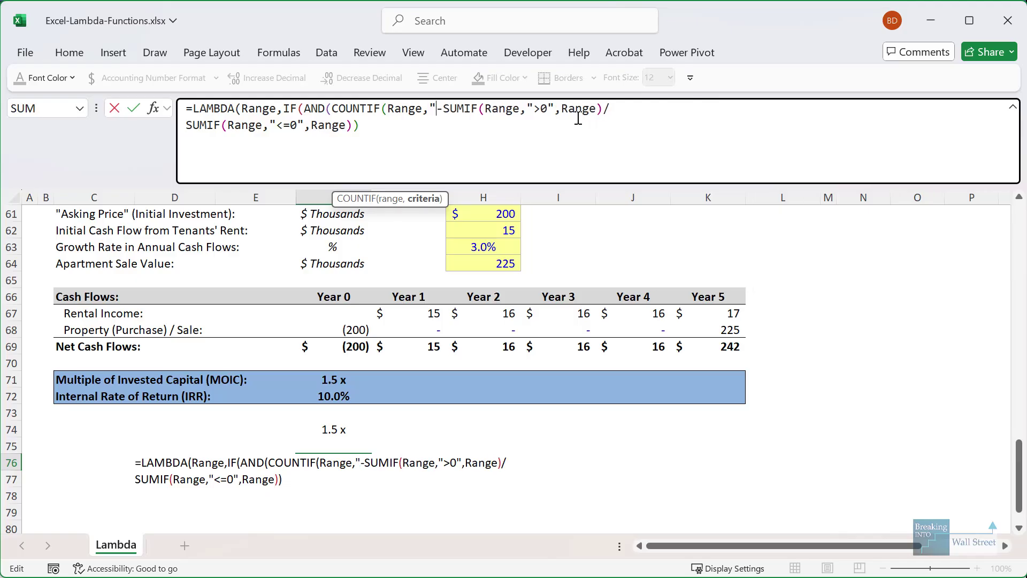
type("<0\"")
key("Delete")
type(")")
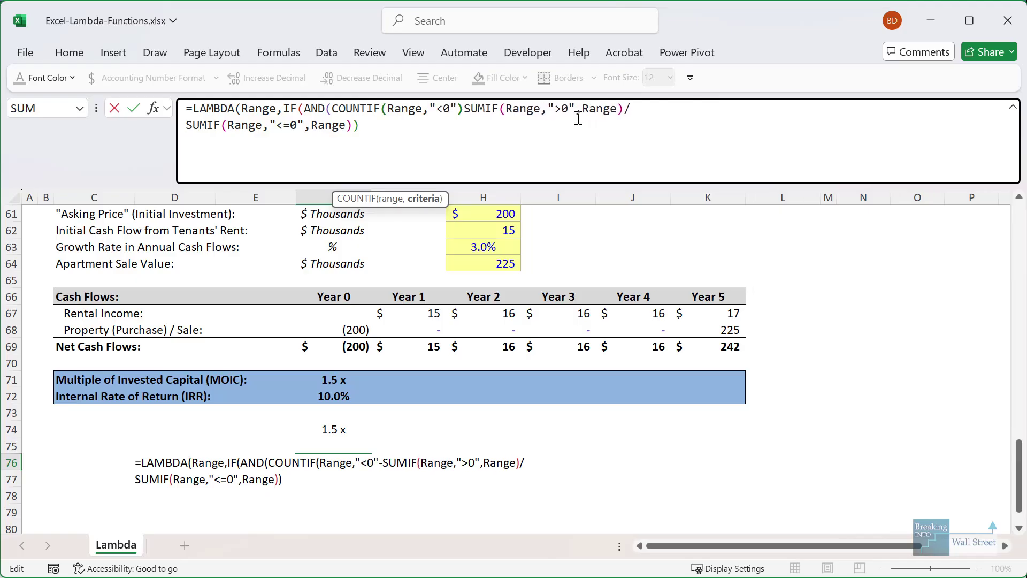
type(">=1-")
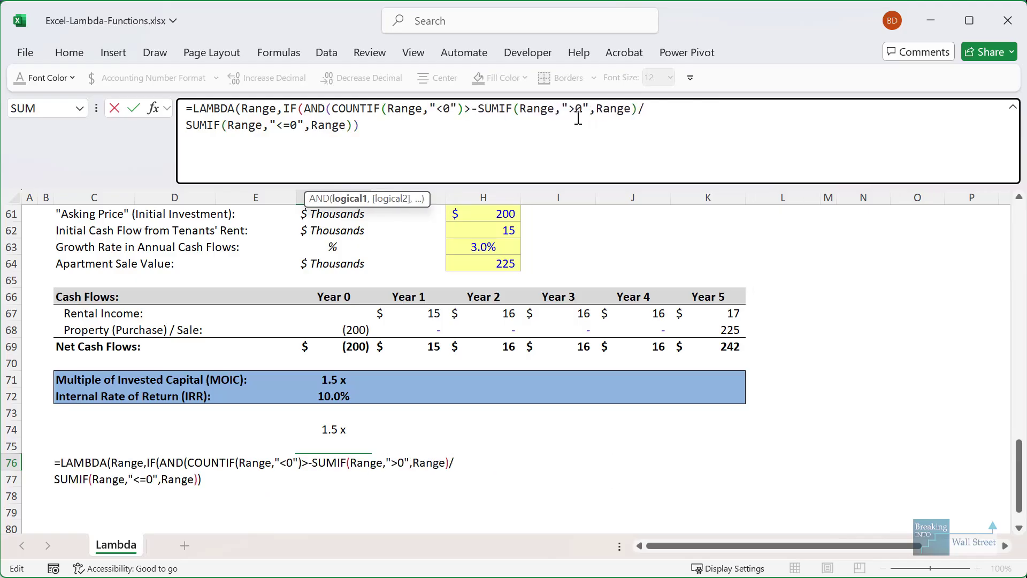
Add the second condition COUNTIF(Range,">0")>=1, close the AND test, and make the -SUMIF calculation the value if true
type(",COUNTIF")
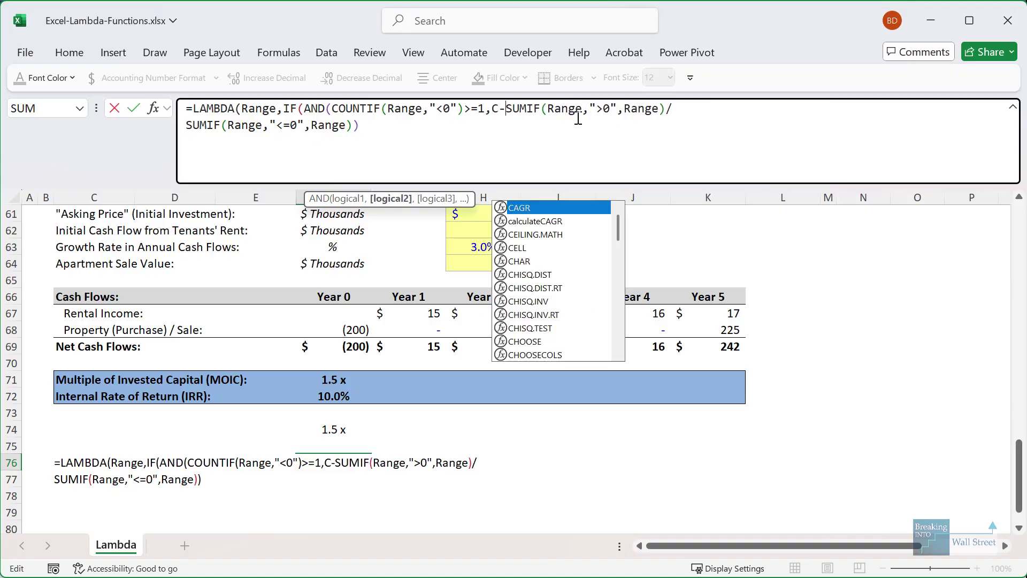
key("Delete")
type("(Range,")
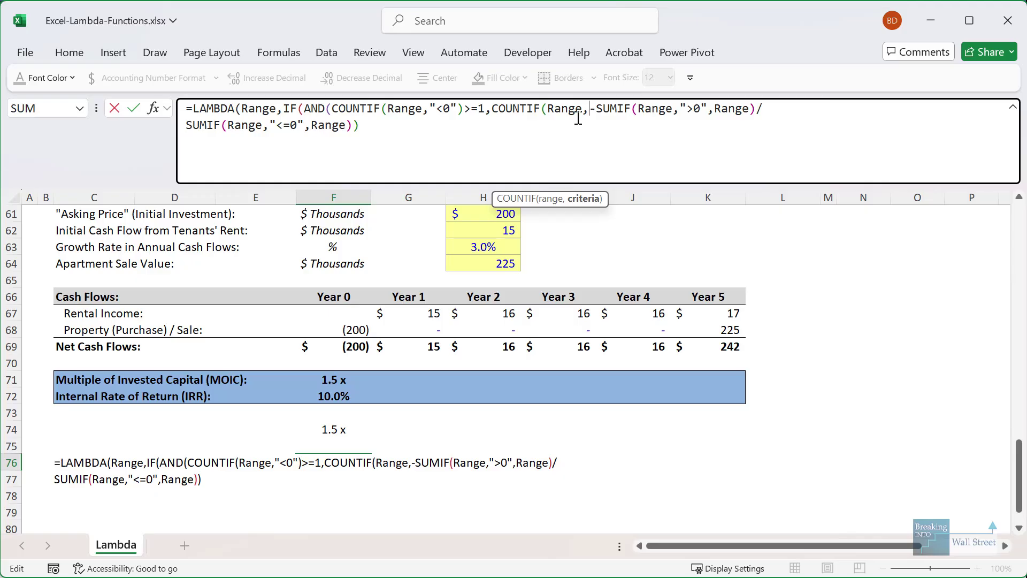
type("\">0\"")
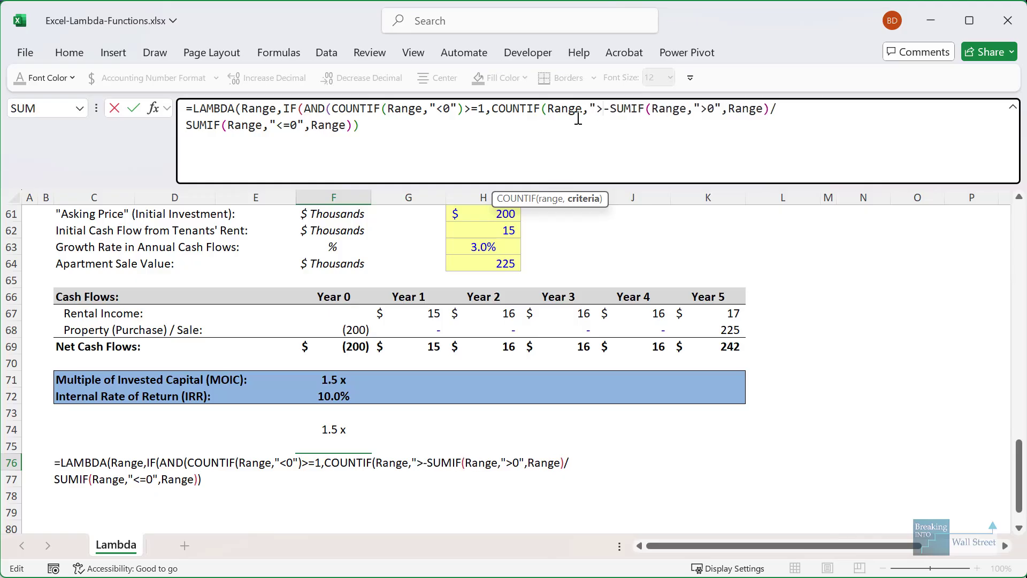
key("Delete")
type(")>=-")
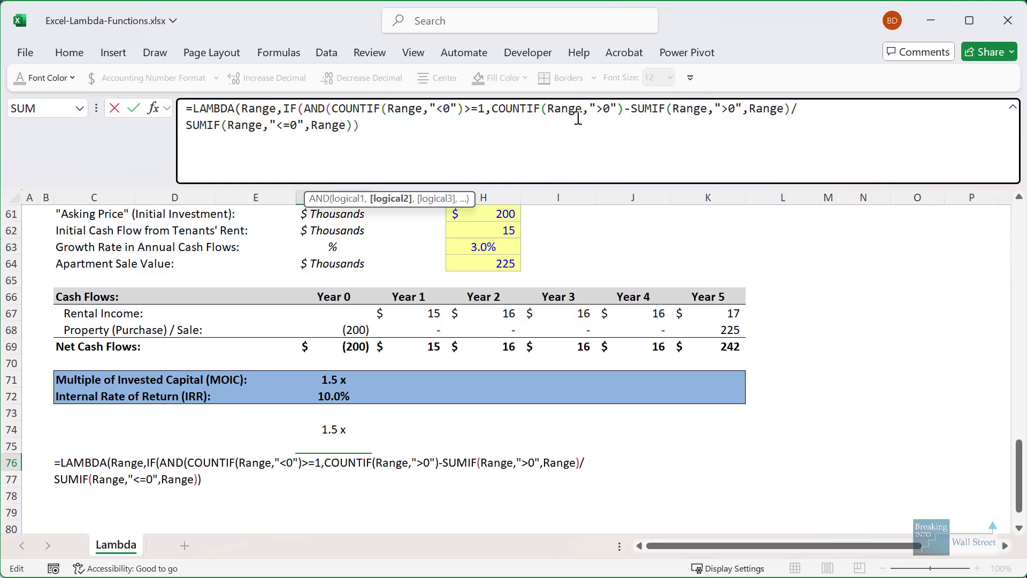
type("1")
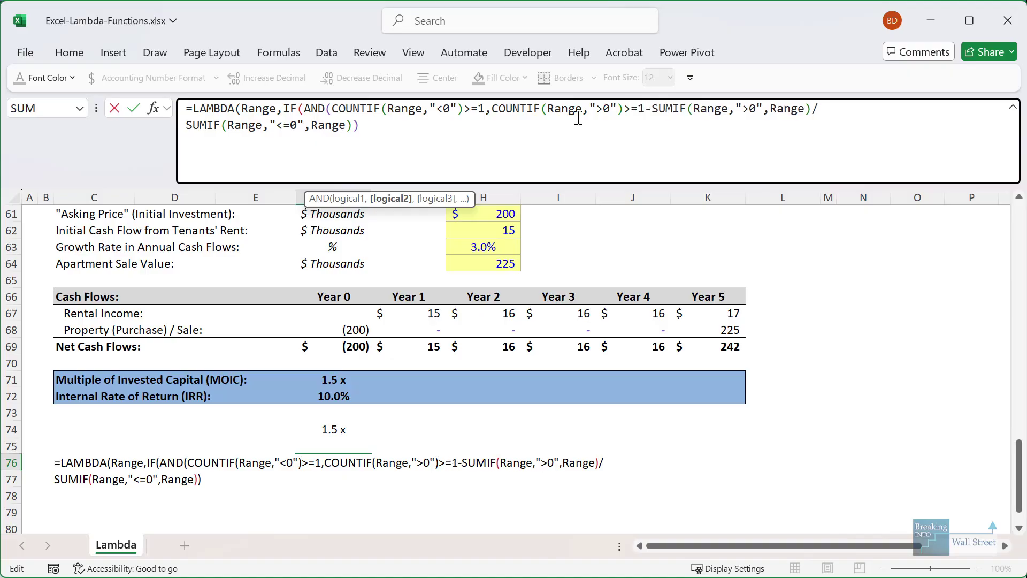
key("Delete")
type(")-")
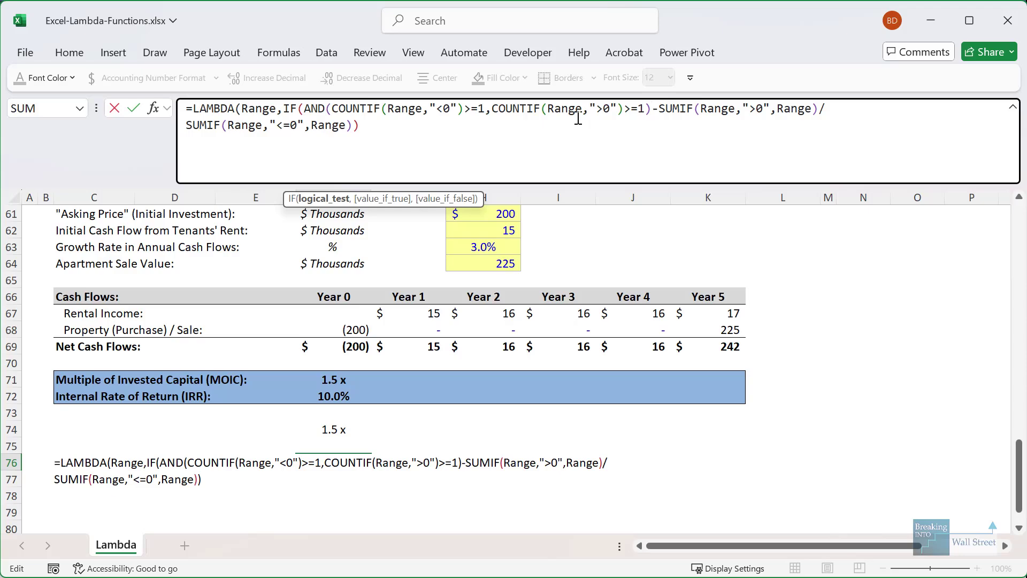
type(",")
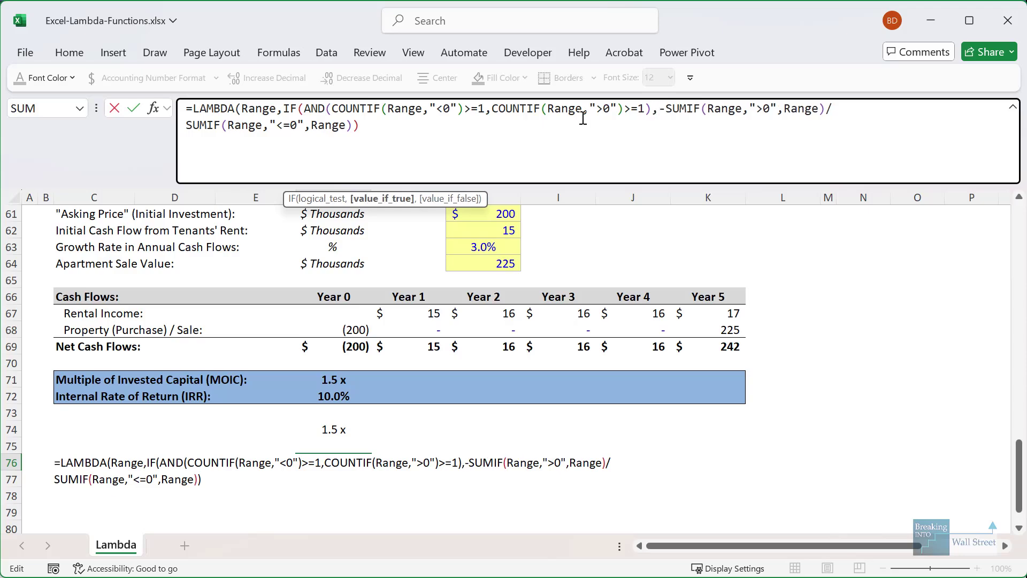
Add "Rnage must have at least 1 positive and 1 negative number in it." as the IF's false value and close both parentheses
left_click(360, 125)
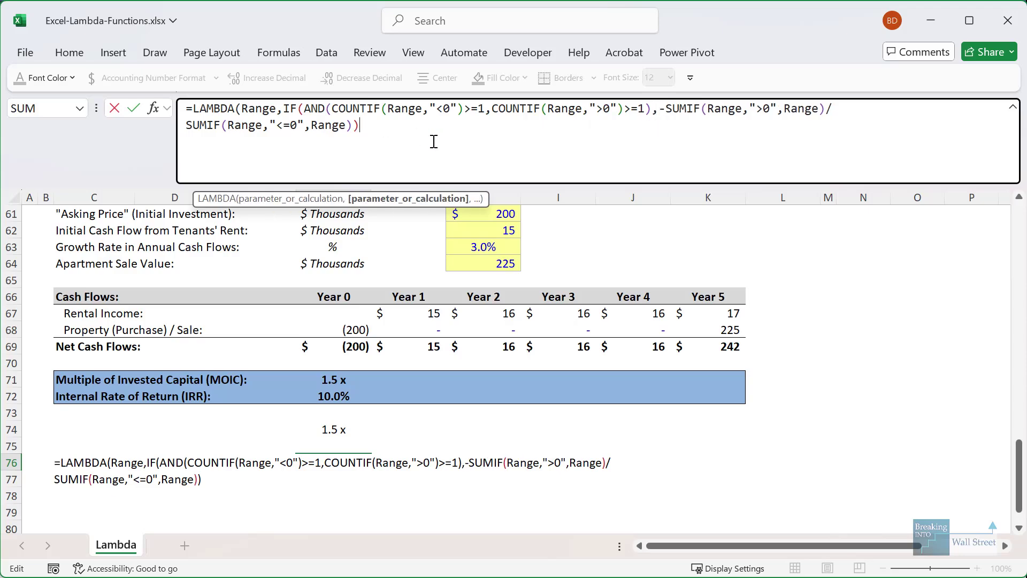
key("BackSpace")
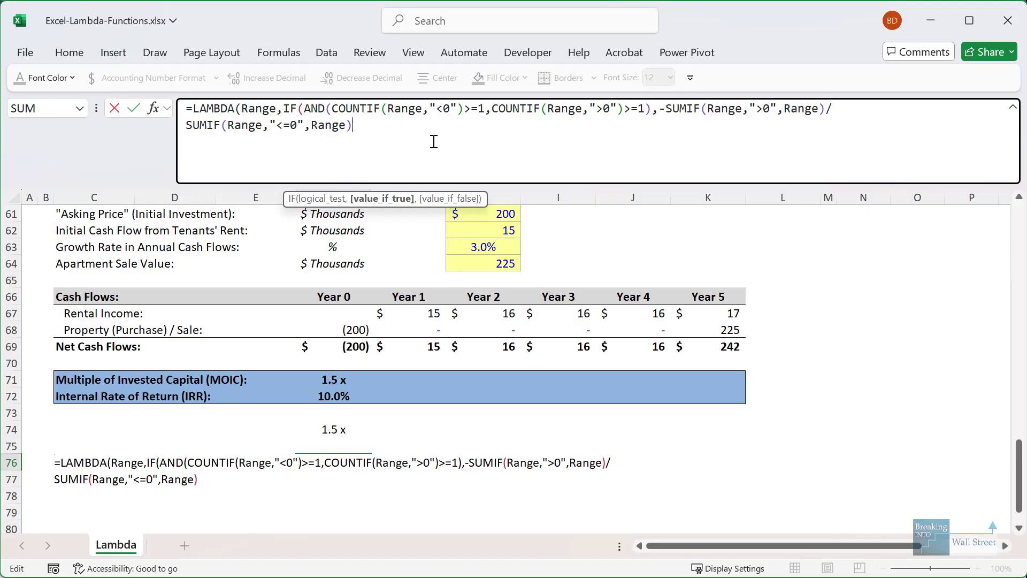
type(",")
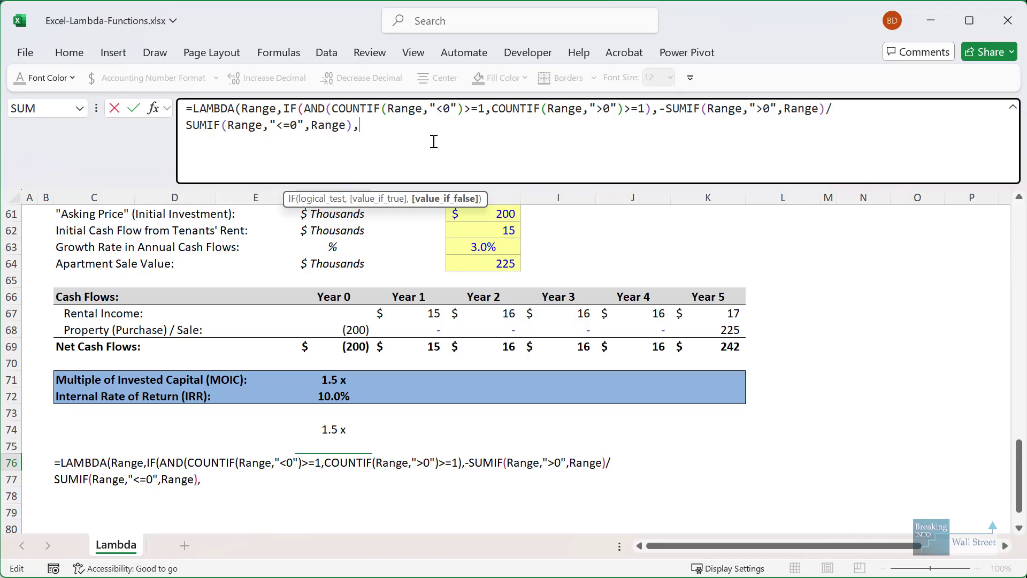
type("\"Rnage must h")
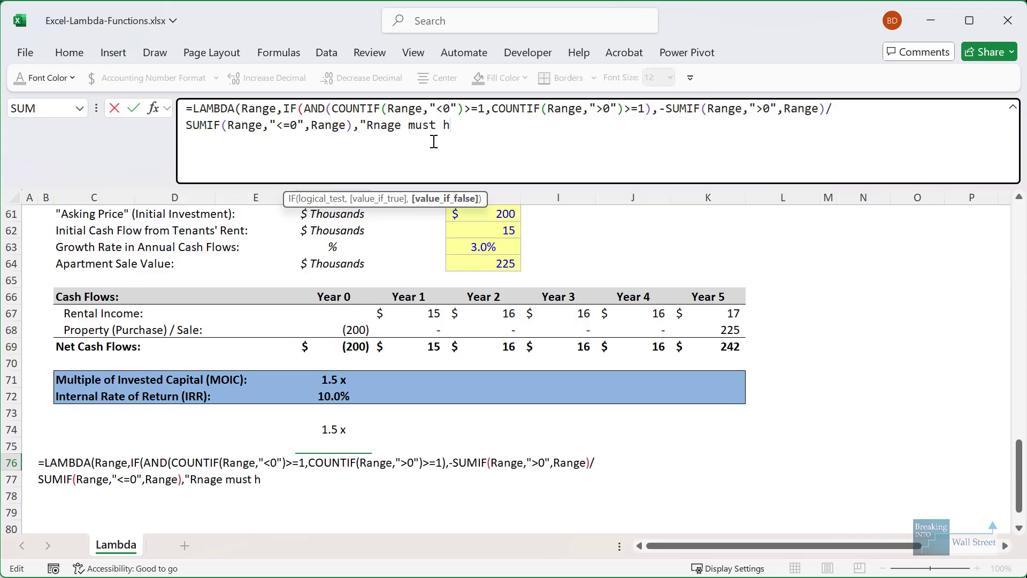
type("ave at least 1 p")
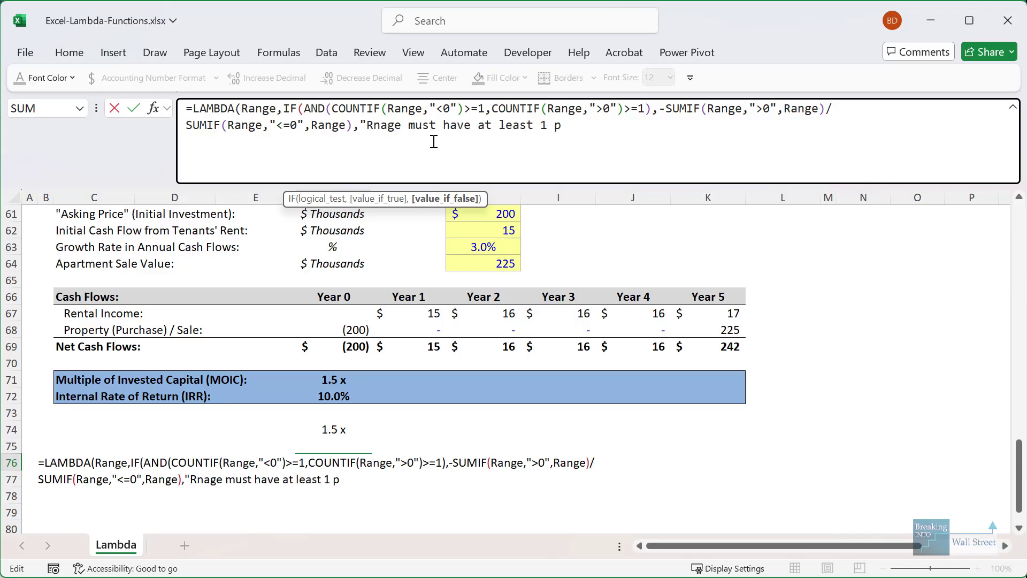
type("ositive and 1 negat")
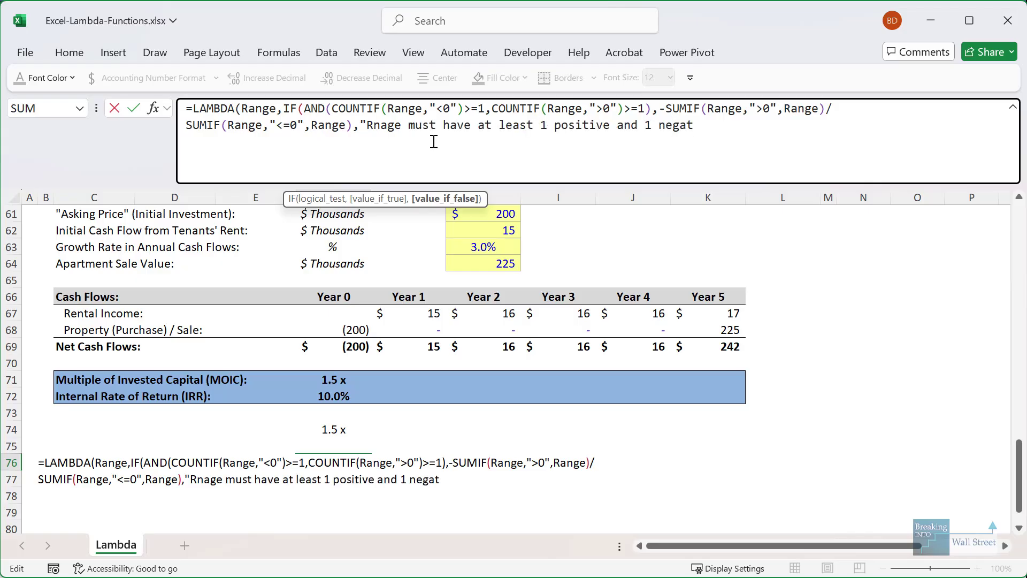
type("ive number in it.")
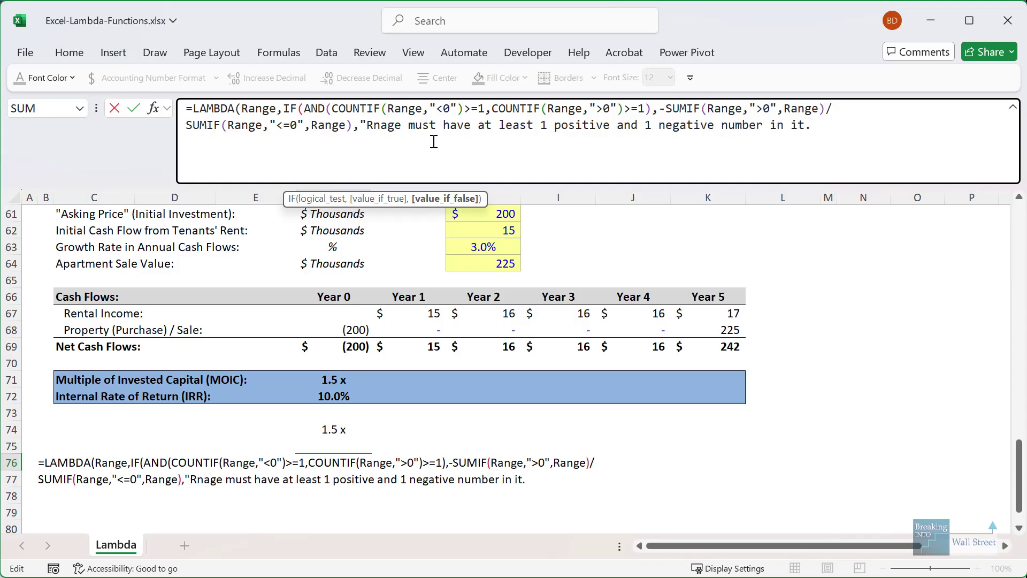
type("\"))")
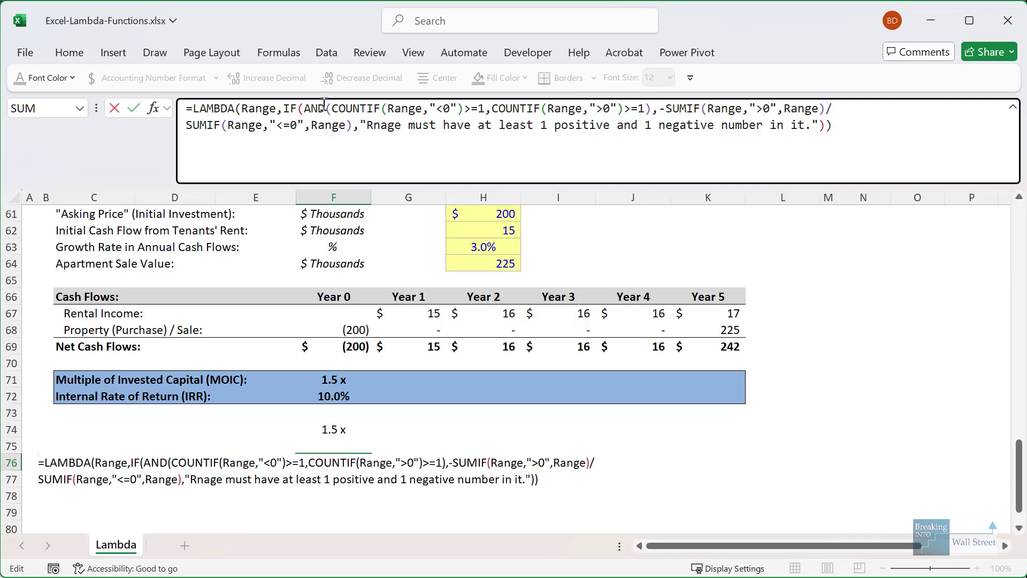
Insert line breaks before the second COUNTIF, before -SUMIF and before the error message text in the F76 formula
left_click(489, 110)
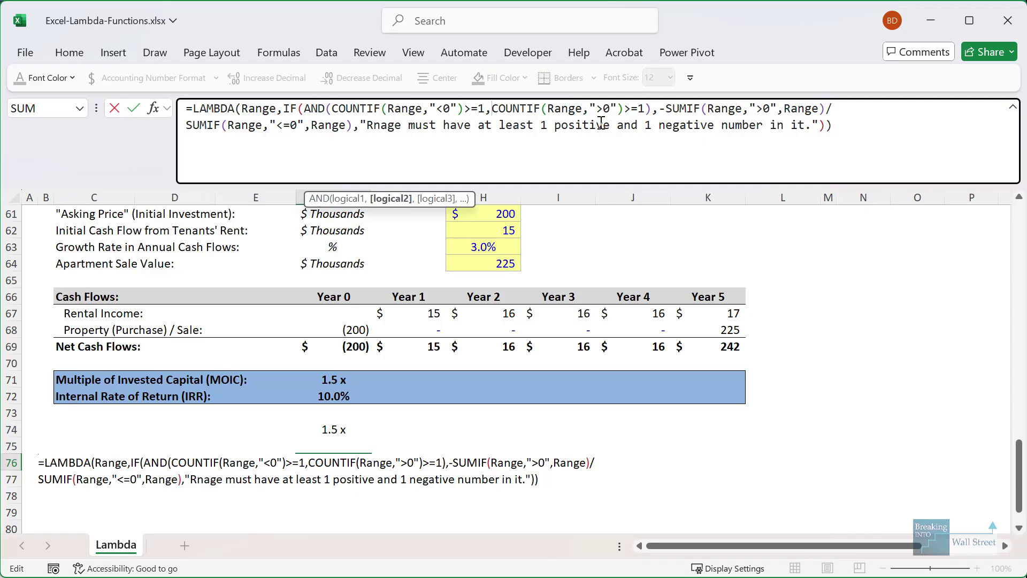
key("alt+Return")
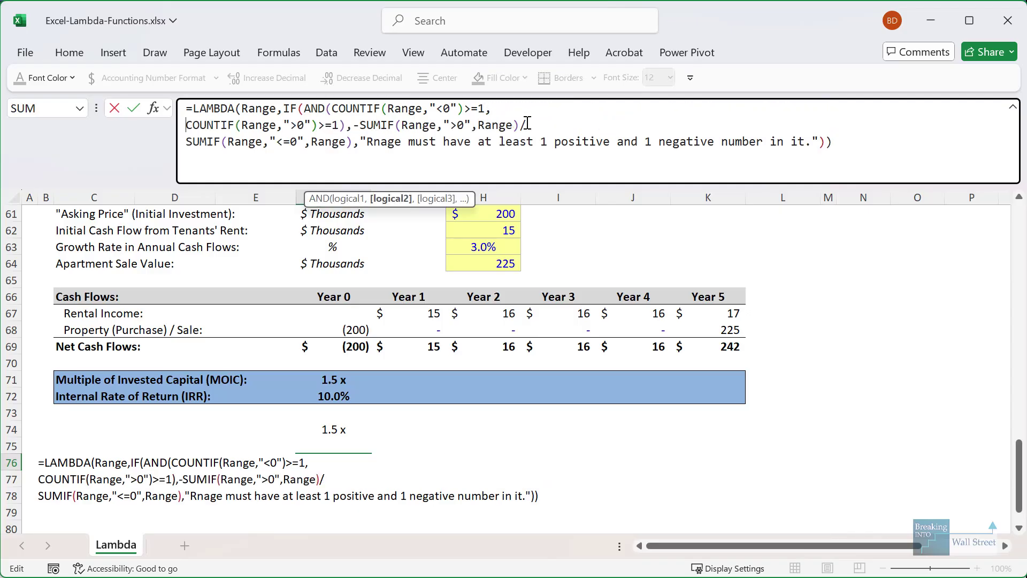
left_click(352, 125)
key("alt+Return")
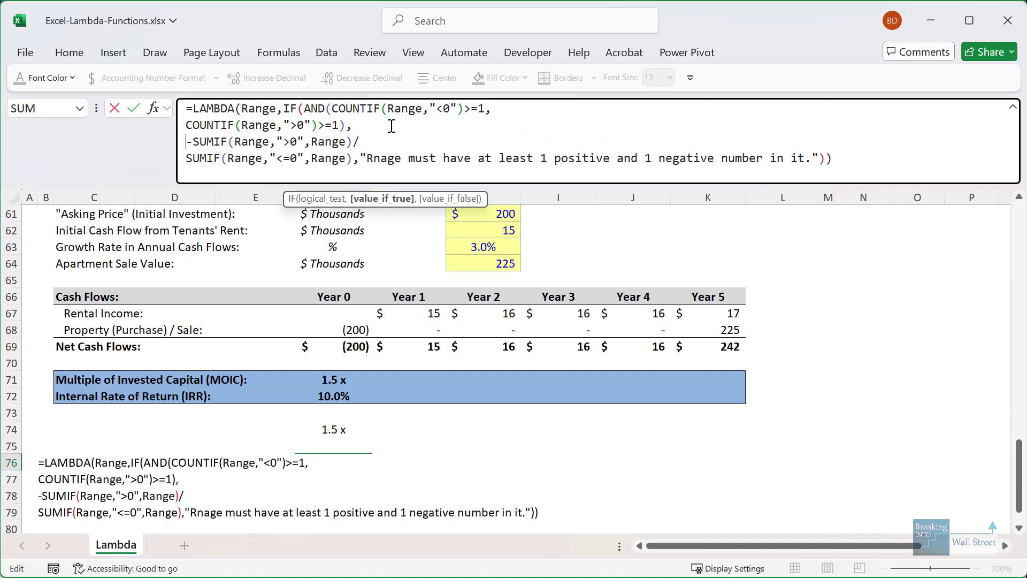
left_click(368, 155)
key("alt+Return")
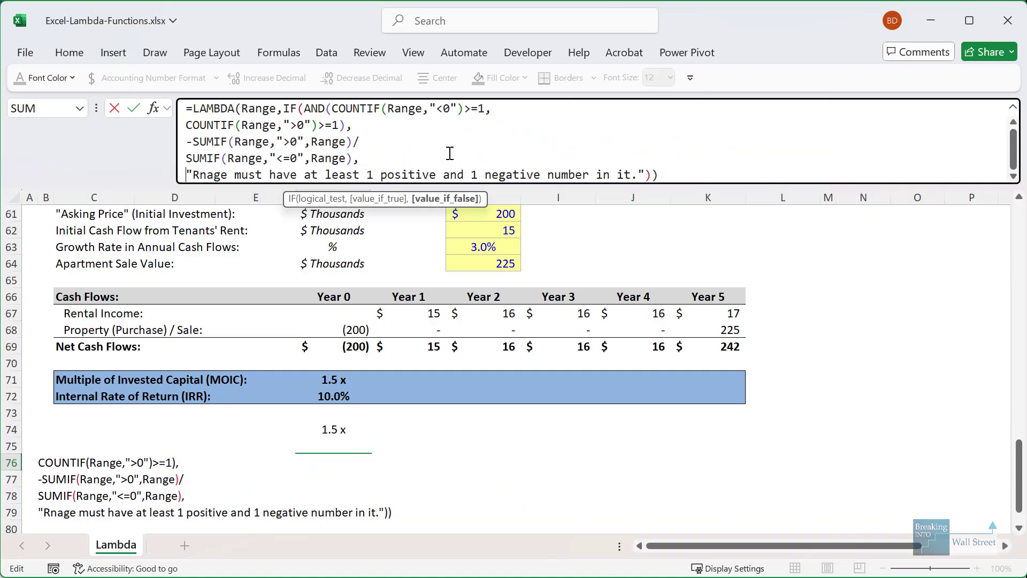
Commit the multi-line LAMBDA formula with the IF and AND error check to cell F76
left_click_drag(450, 153, 452, 175)
left_click(458, 133)
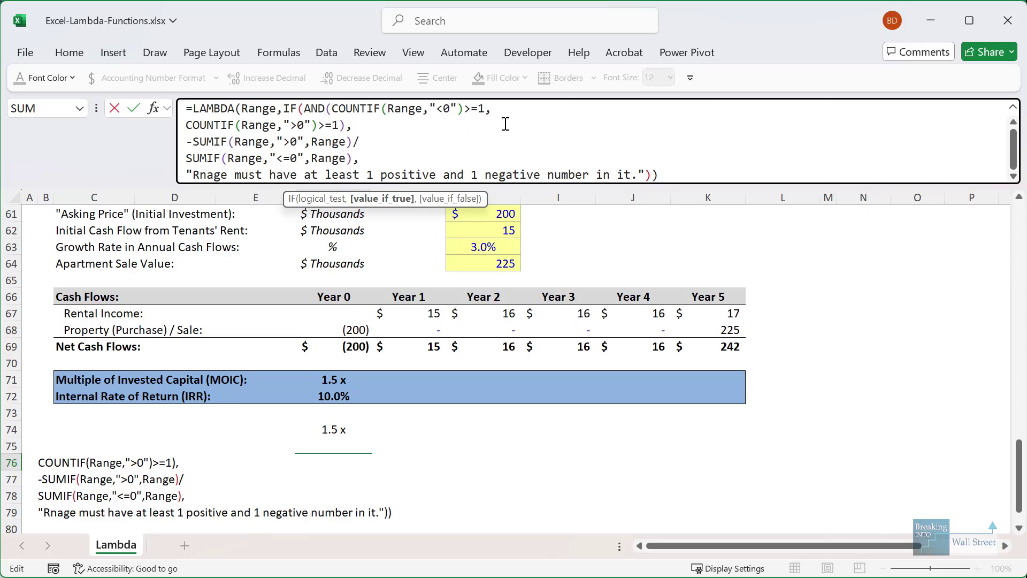
left_click(488, 157)
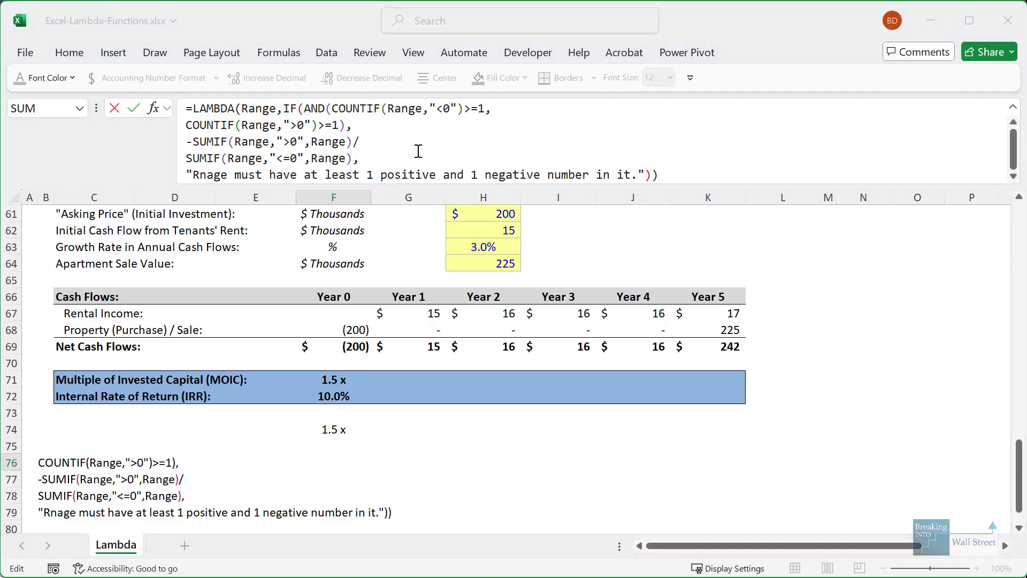
left_click(694, 170)
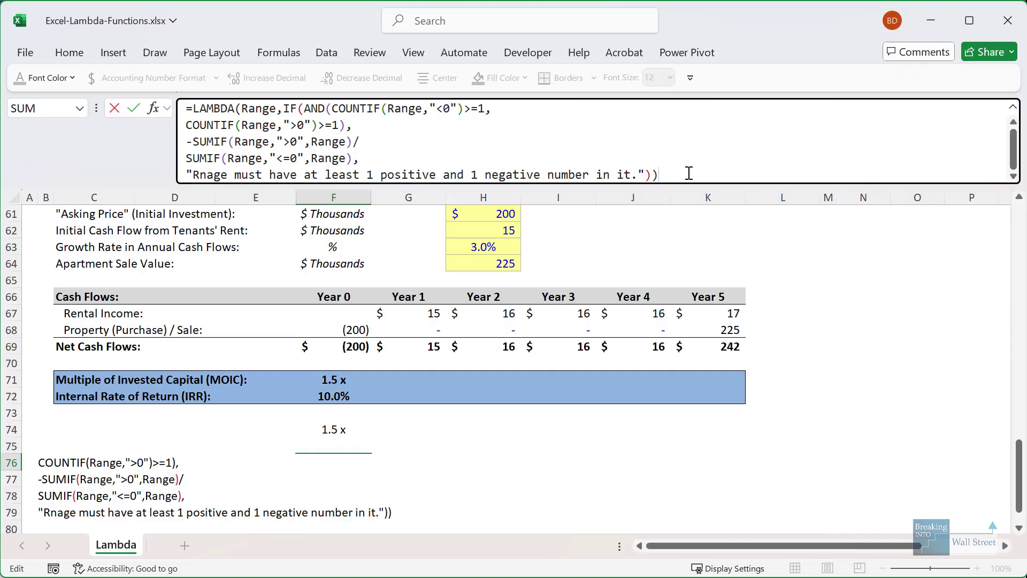
key("ctrl+Return")
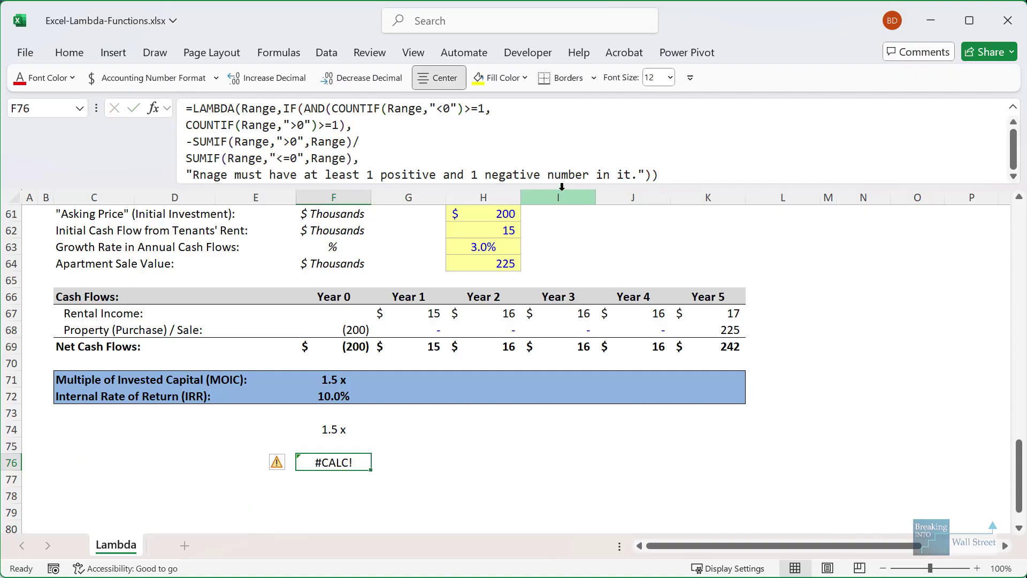
Append (F69:K69) to the LAMBDA in F76 so that it evaluates the net cash flows
key("F2")
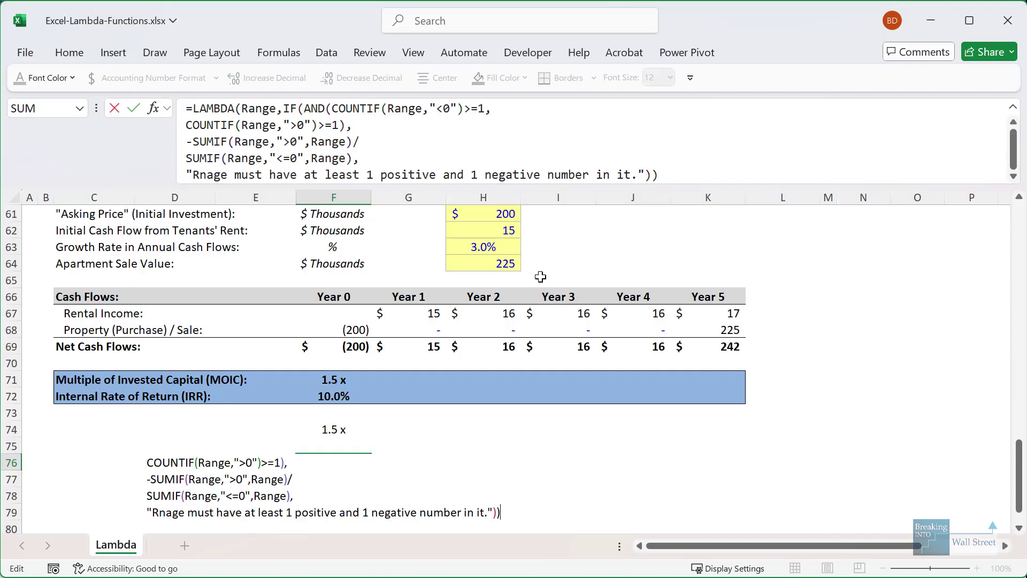
type("(")
left_click_drag(369, 348, 703, 352)
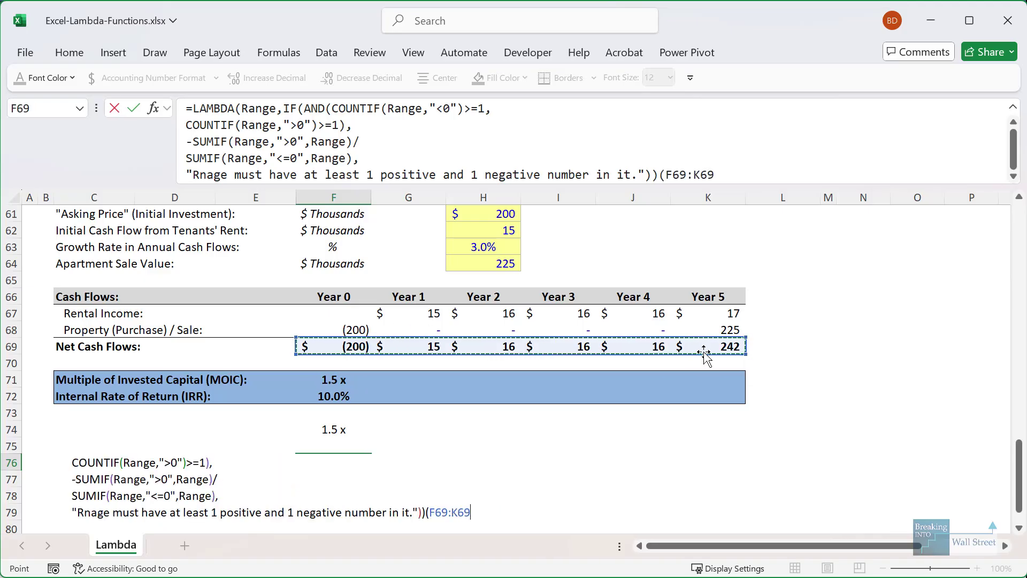
type(")")
key("ctrl+Return")
Test the error check by setting the Year 0 net cash flow in F69 to 10, and undo the change
key("Up")
key("Up")
key("Up")
key("Up")
key("Up")
key("Up")
key("Up")
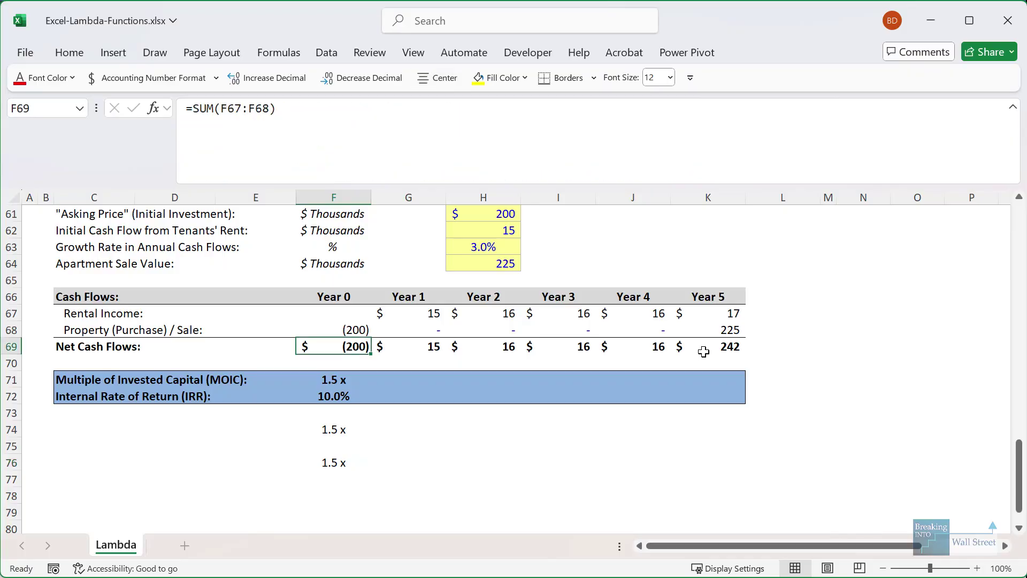
type("10")
key("ctrl+Return")
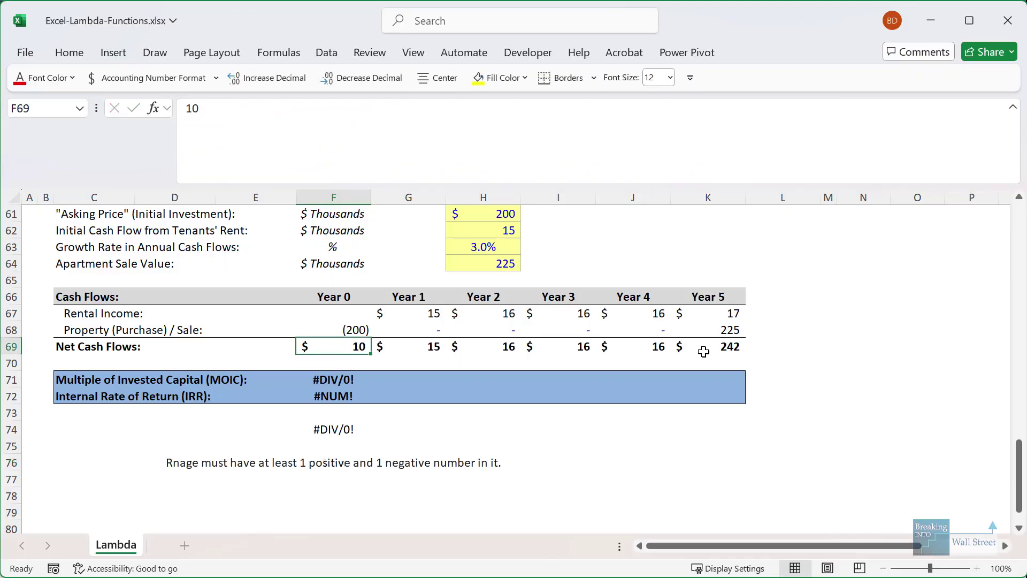
key("ctrl+z")
Set the Year 1 to Year 5 net cash flows in G69:K69 to -1 to test the all-negative case
key("Right")
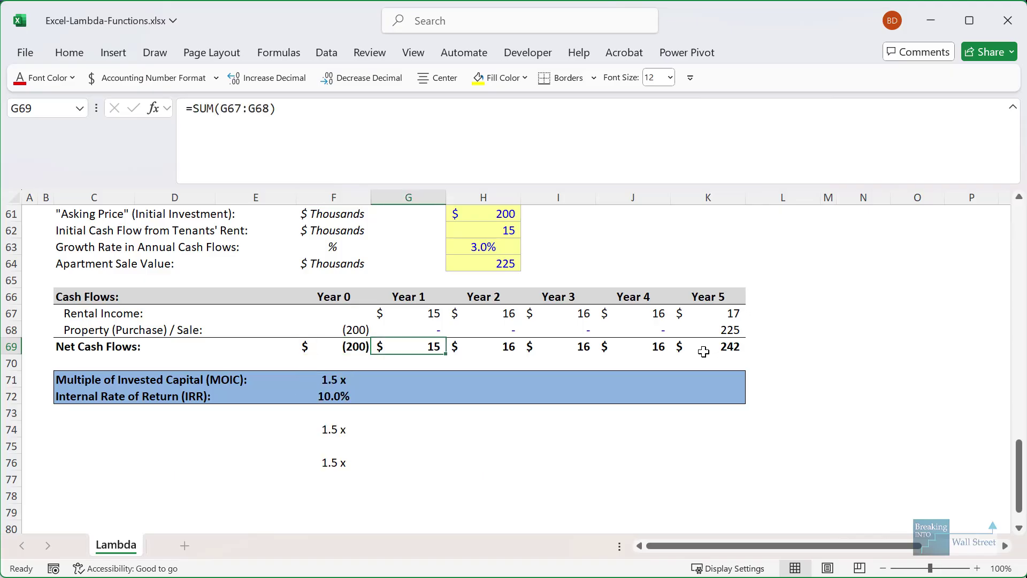
type("-1")
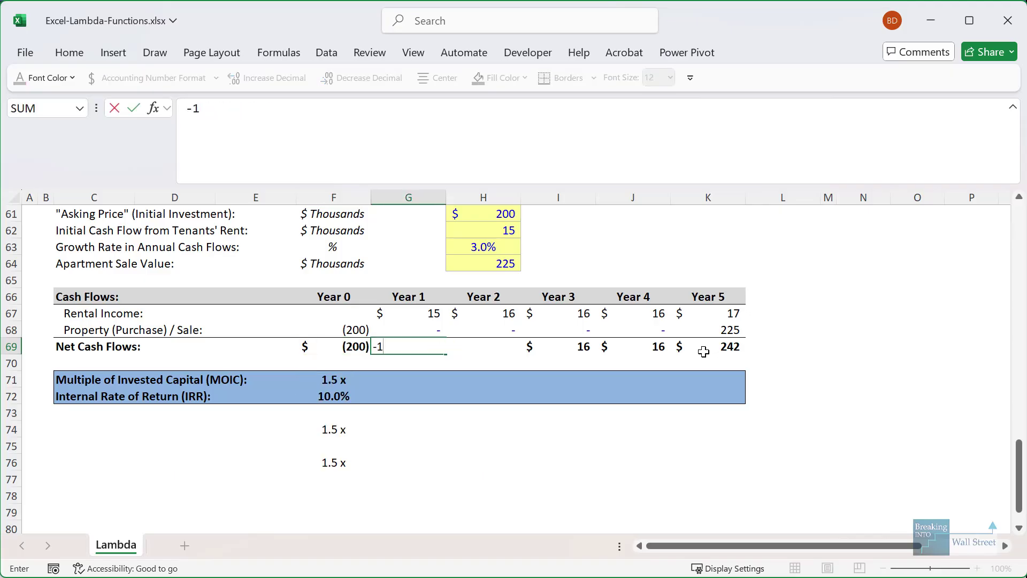
key("Right")
type("-1")
key("Right")
type("-1")
key("Right")
type("-1")
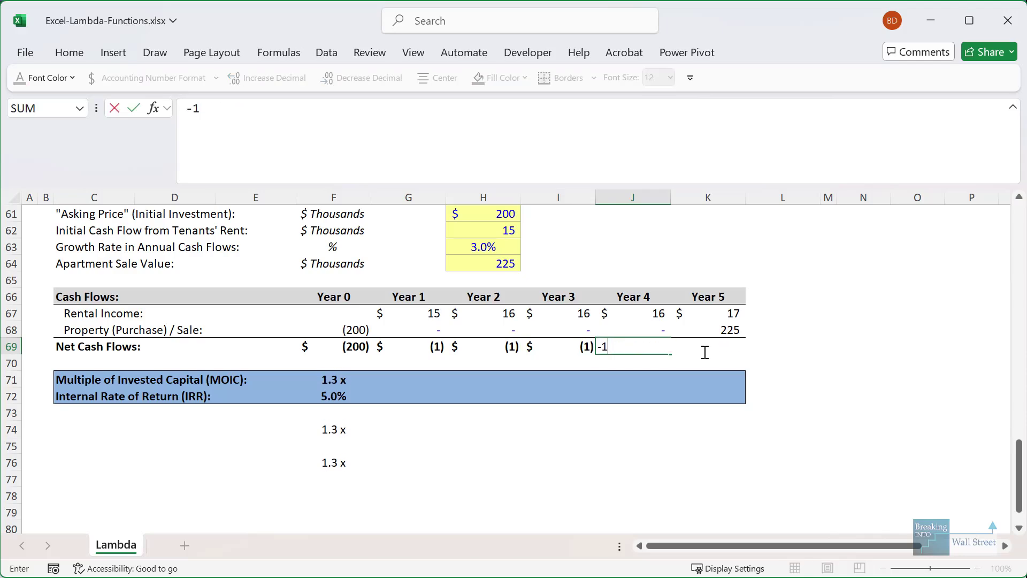
key("Right")
type("-1")
key("ctrl+Return")
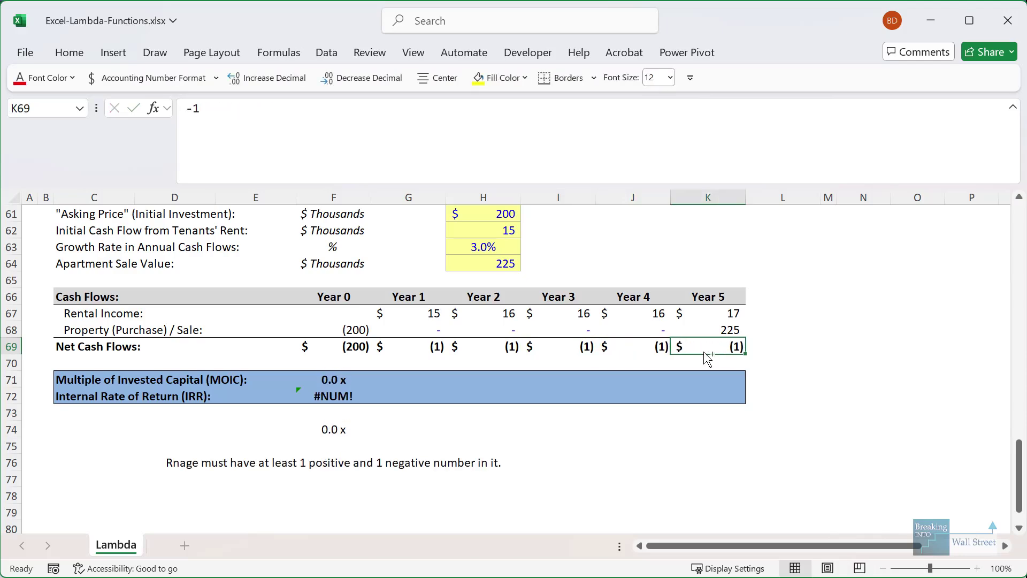
left_click_drag(149, 447, 577, 481)
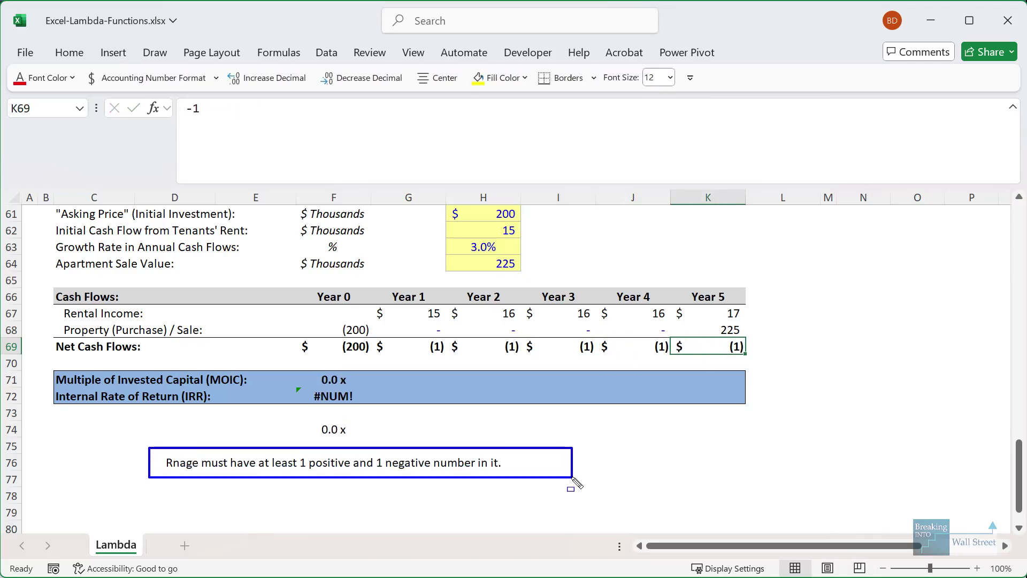
Undo the five -1 test values in the Net Cash Flows row
key("ctrl+z")
key("ctrl+z")
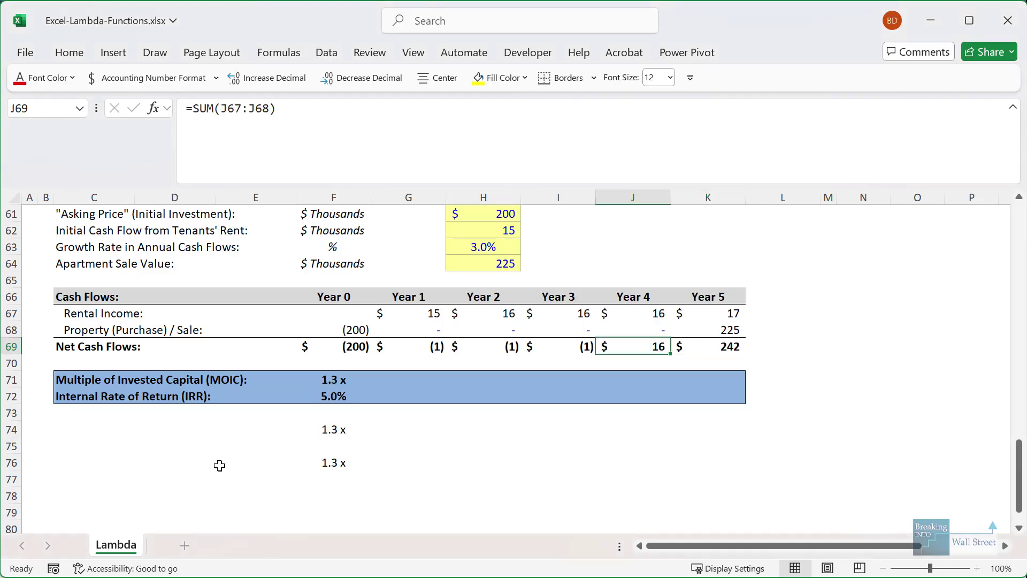
key("ctrl+z")
key("ctrl+z")
key("ctrl+z")
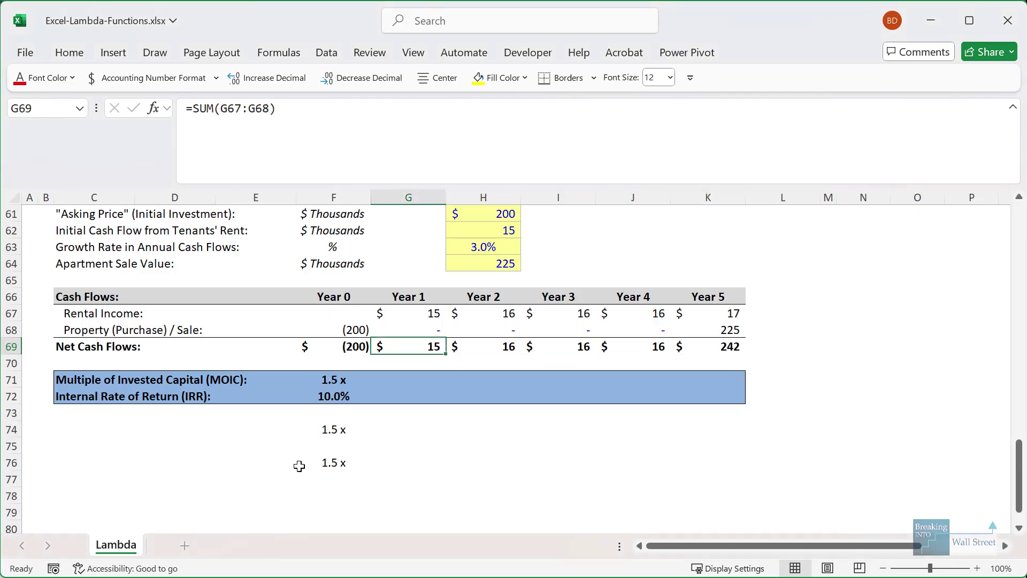
Correct "Rnage" to "Range" in the error message of the F76 formula
left_click(299, 466)
left_click(235, 174)
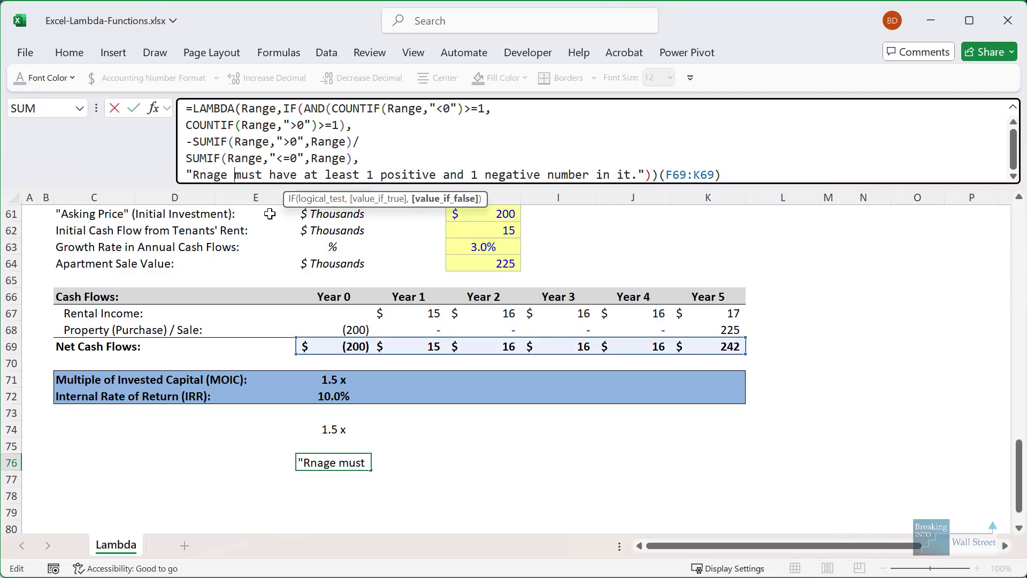
key("BackSpace")
key("BackSpace")
key("BackSpace")
key("BackSpace")
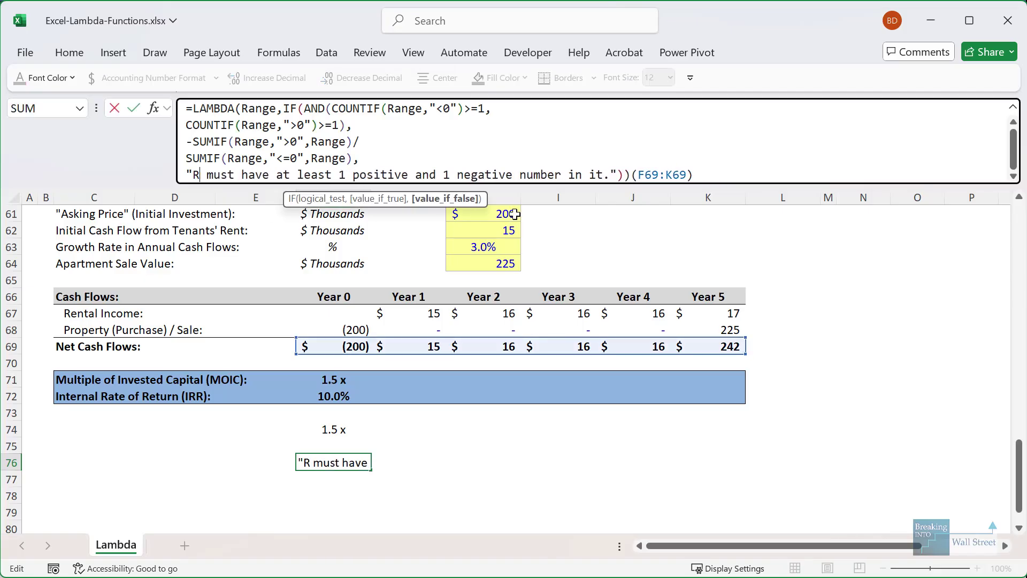
type("ange")
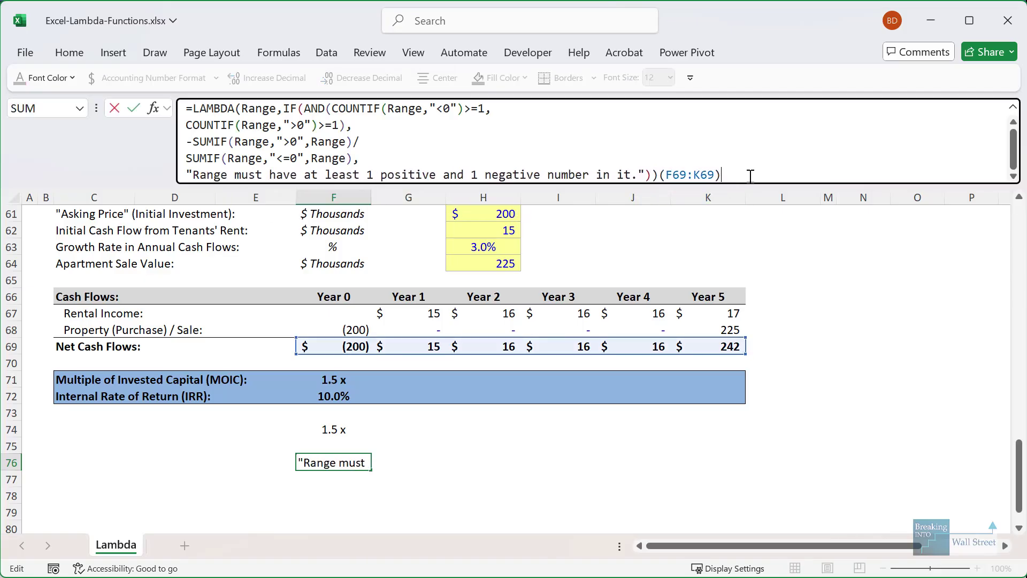
left_click(750, 174)
key("ctrl+Return")
Collapse the formula bar to one line and copy the full formula text from F76
left_click(475, 442)
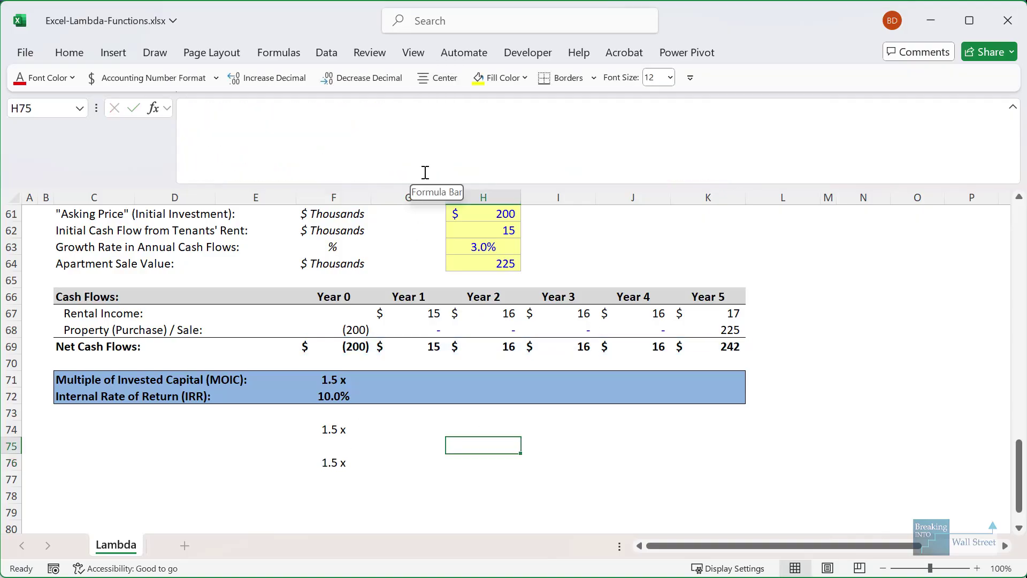
double_click(402, 186)
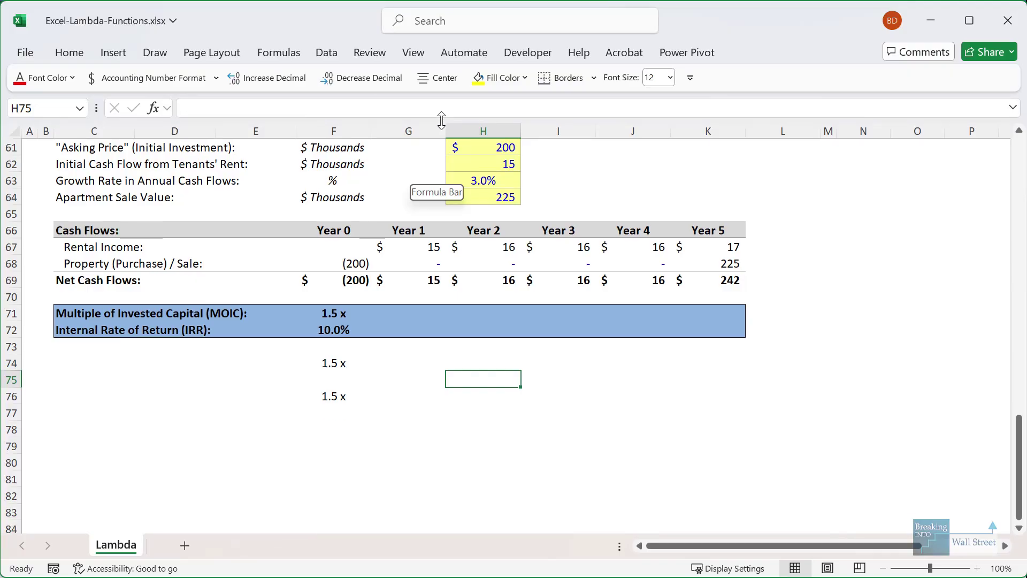
left_click(367, 394)
key("F2")
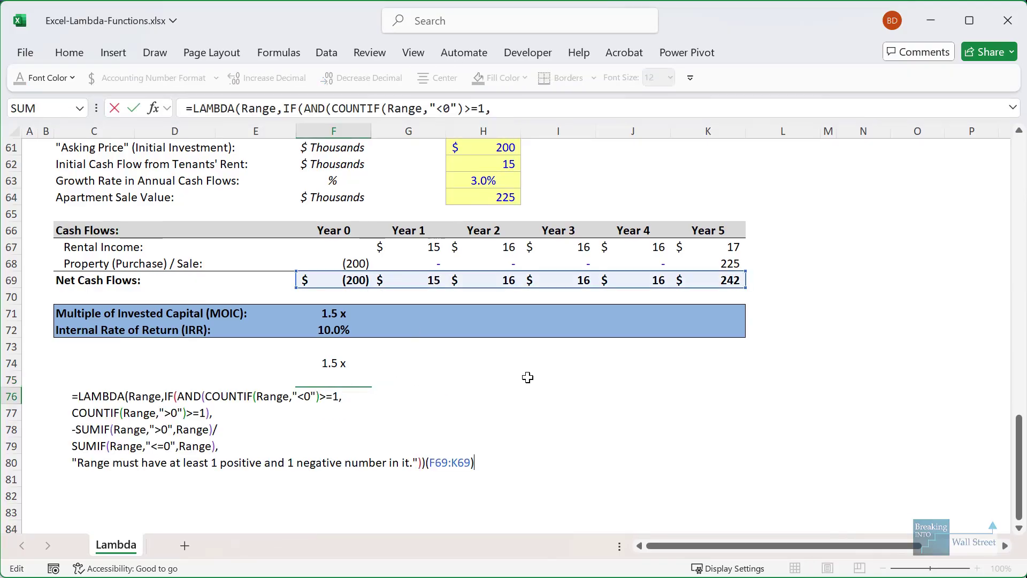
key("ctrl+a")
key("Escape")
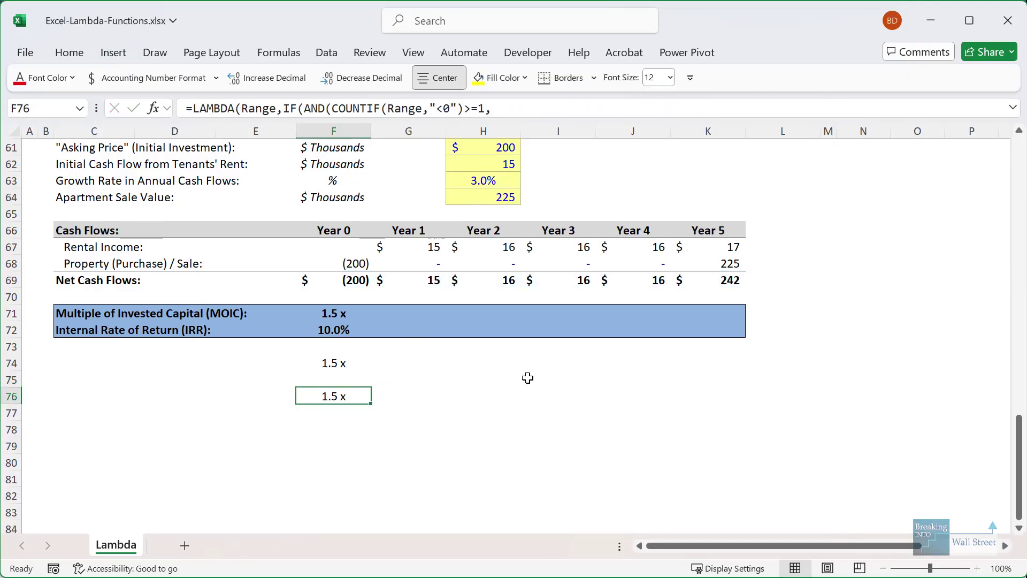
Replace the MOIC name's reference in the Name Manager with the copied error-checking LAMBDA formula
key("ctrl+F3")
left_click(402, 236)
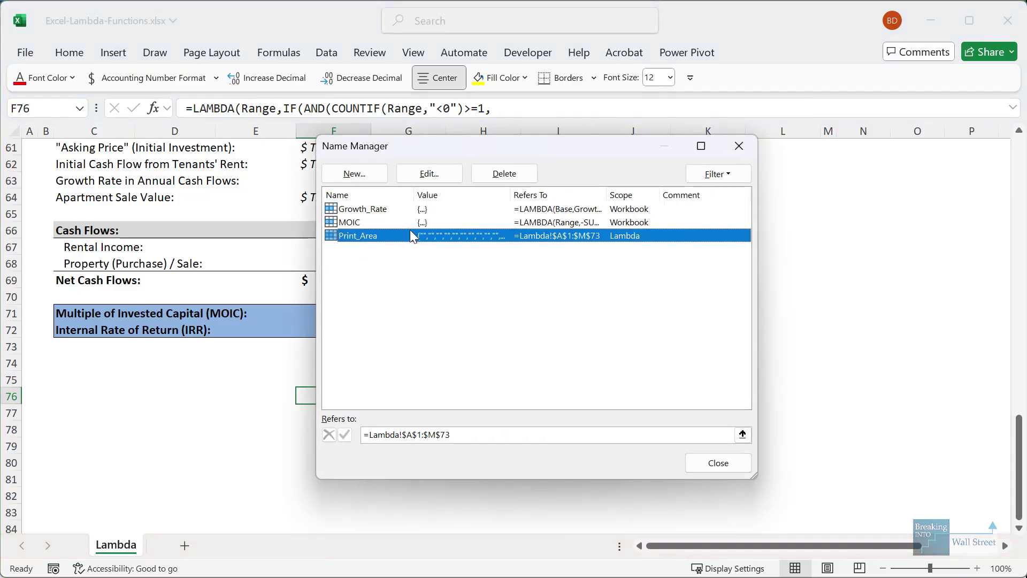
left_click(409, 223)
left_click_drag(654, 434, 287, 423)
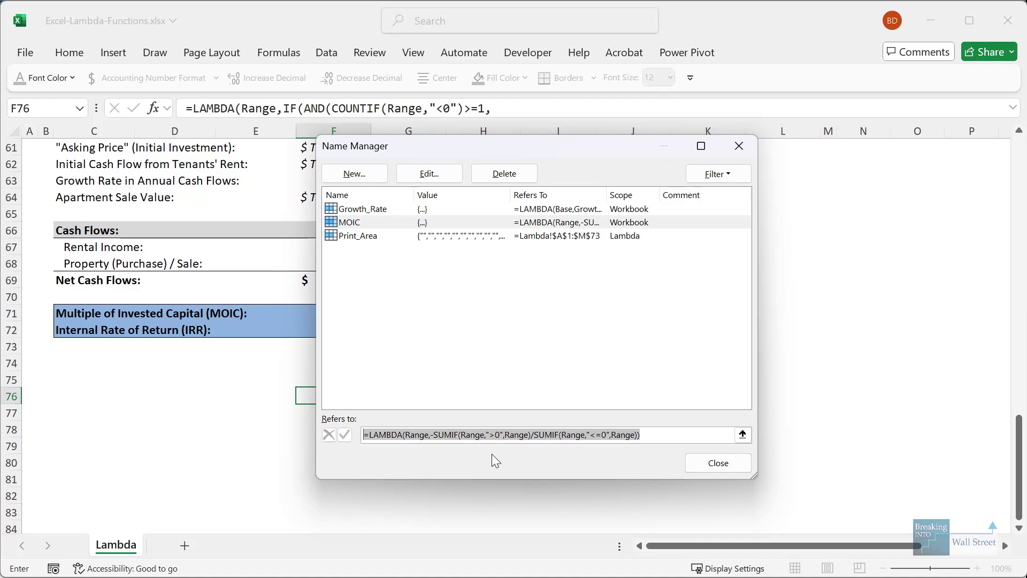
key("ctrl+v")
Remove the trailing (F69:K69) from the MOIC definition, save it and close the Name Manager
key("BackSpace")
key("BackSpace")
key("BackSpace")
key("BackSpace")
key("BackSpace")
key("BackSpace")
key("BackSpace")
key("BackSpace")
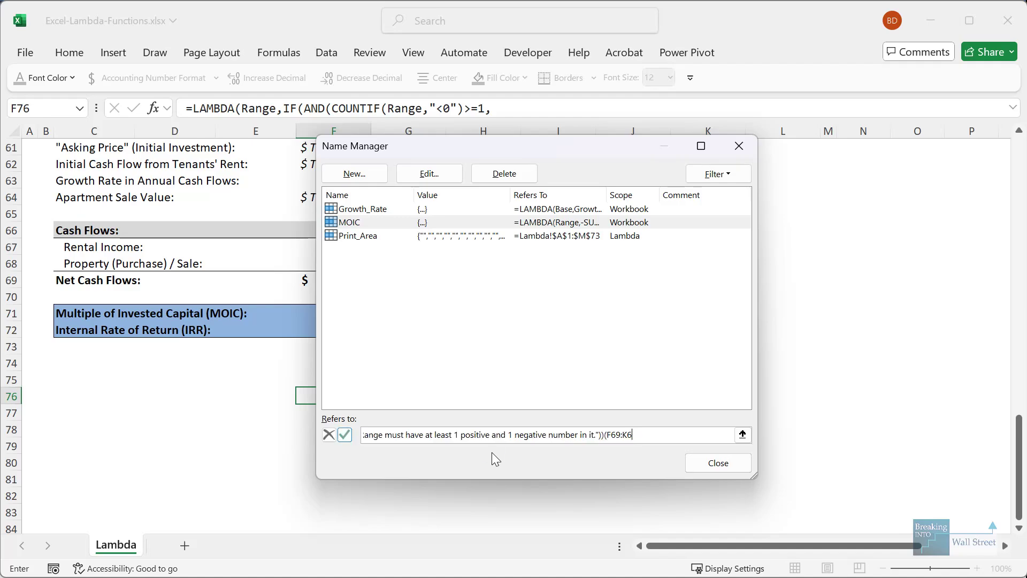
key("BackSpace")
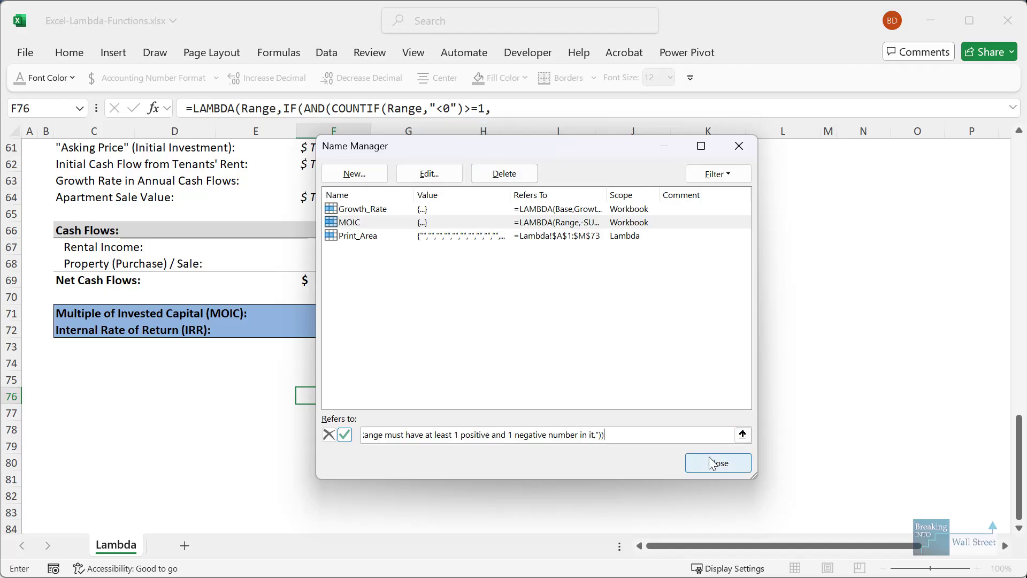
key("Return")
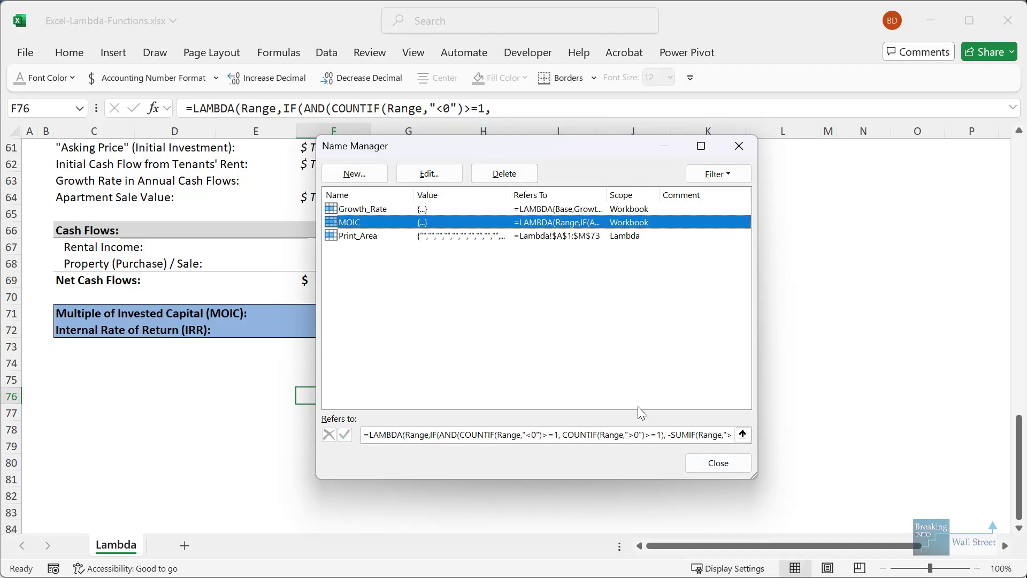
left_click(701, 461)
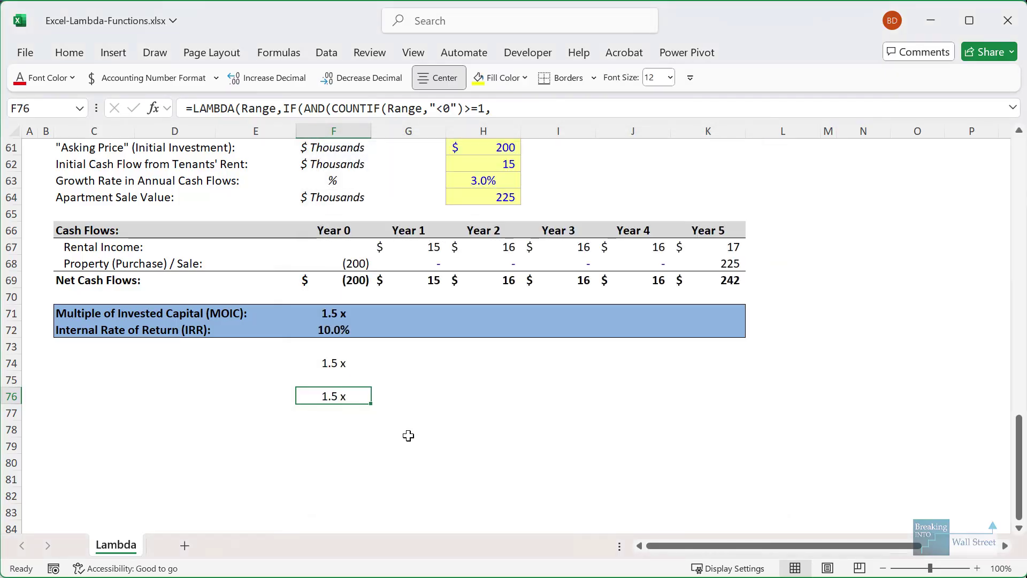
Clear the trial LAMBDA formula from F76 and select the MOIC formula in F74
key("Delete")
key("Up")
key("Up")
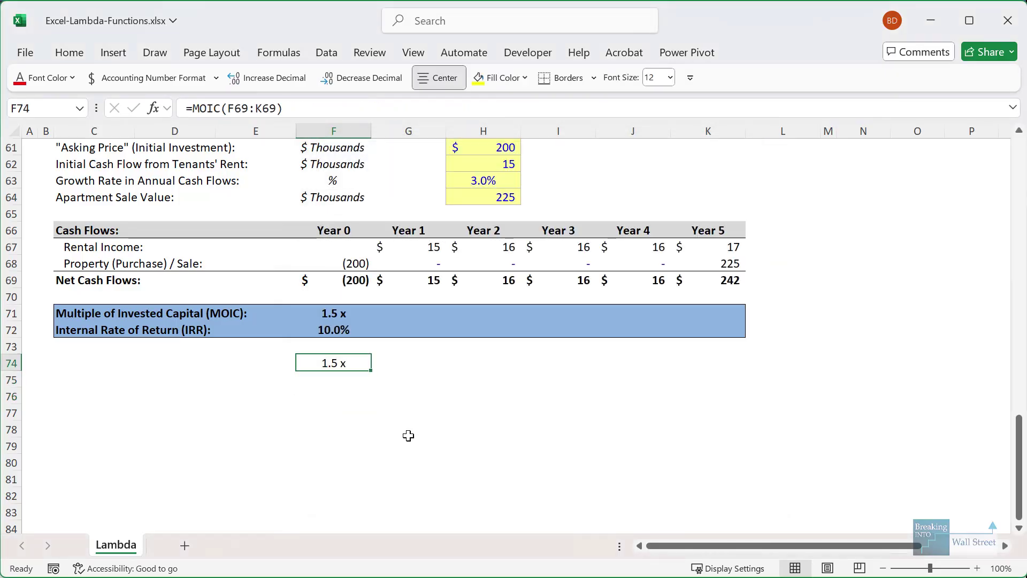
Test the updated MOIC function by setting the Year 0 net cash flow to 10, and undo the change
key("Up")
key("Up")
key("Up")
key("Up")
key("Up")
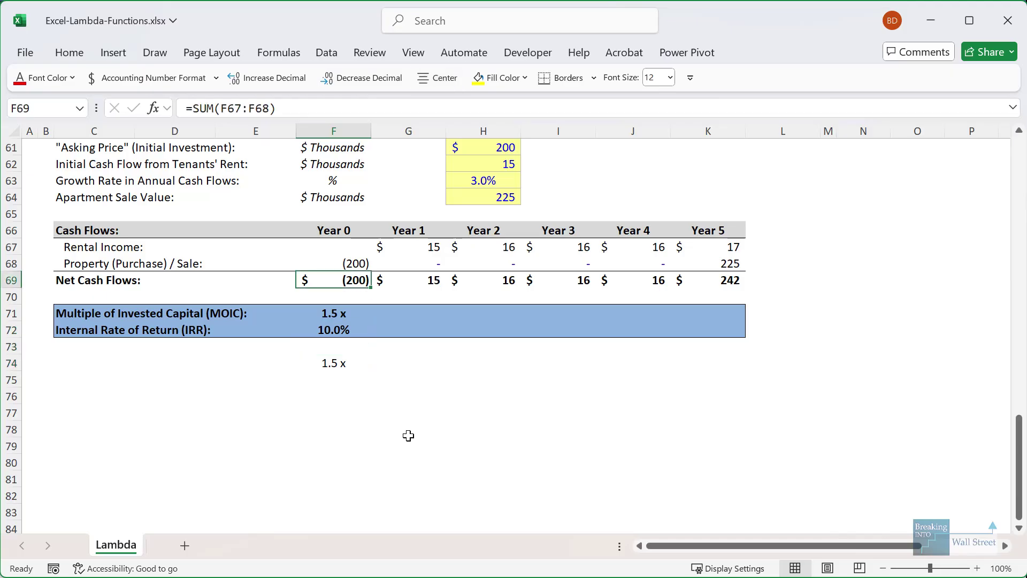
type("10")
key("ctrl+Return")
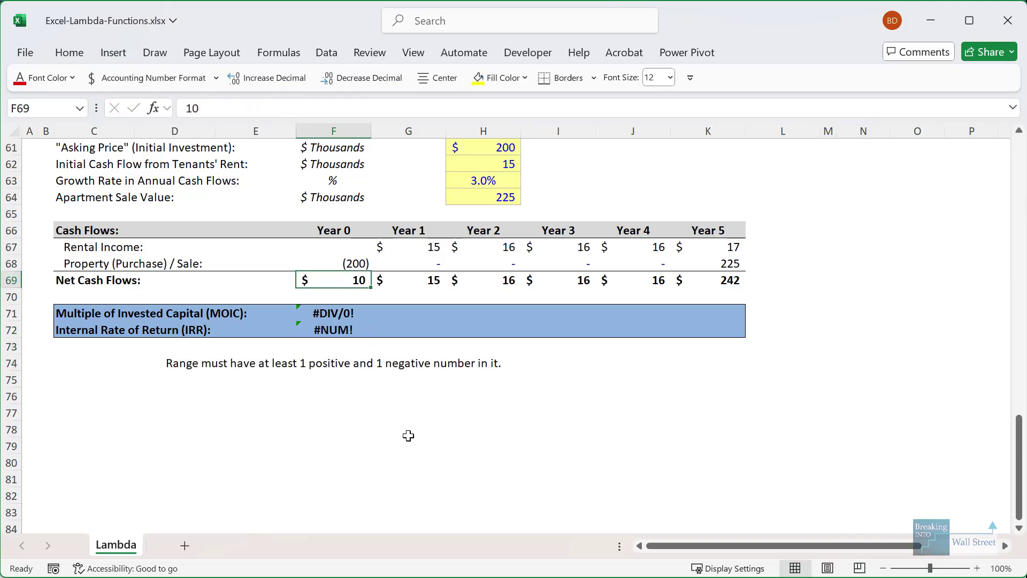
key("ctrl+z")
Test MOIC on an empty range by clearing the net cash flows in F69:K69, and undo the deletion
key("Right")
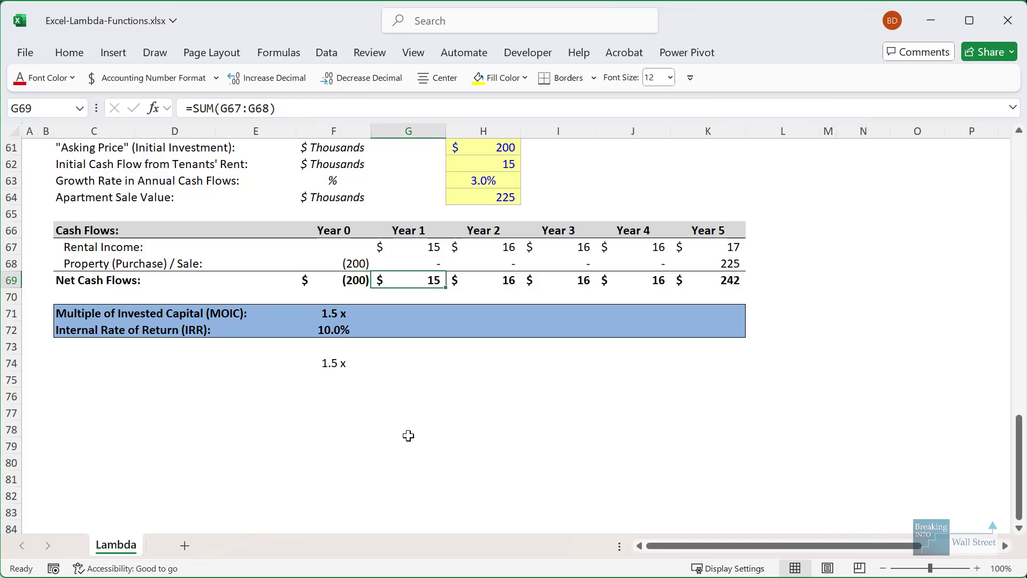
key("Left")
key("ctrl+shift+Right")
key("Delete")
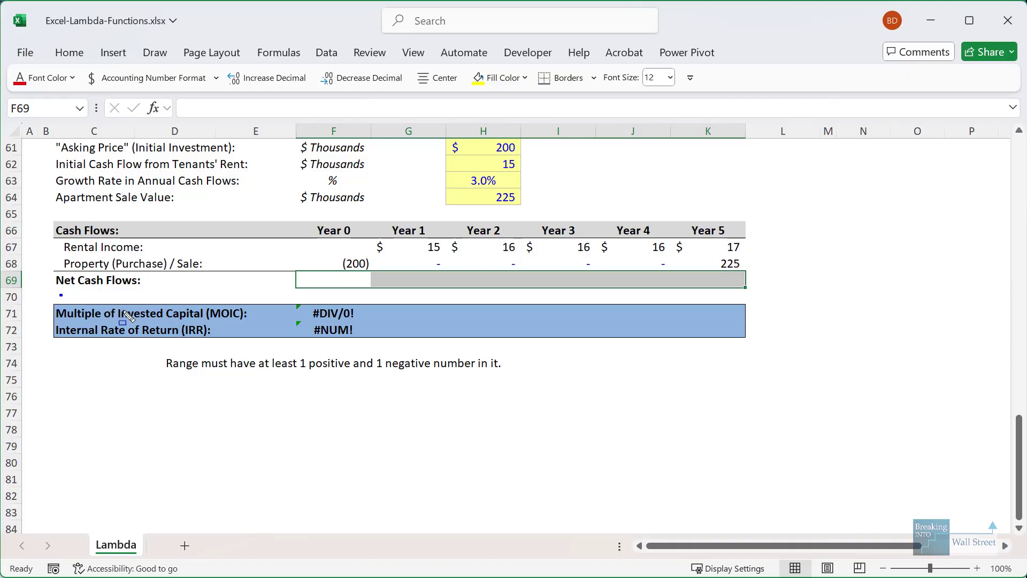
left_click_drag(61, 294, 365, 321)
left_click_drag(163, 352, 554, 411)
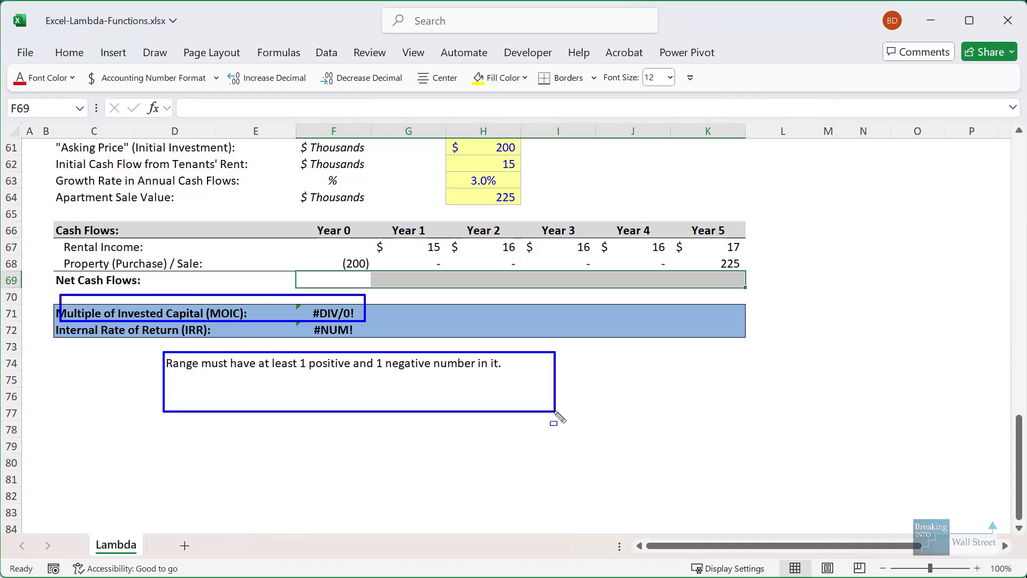
key("Escape")
key("ctrl+z")
left_click(352, 378)
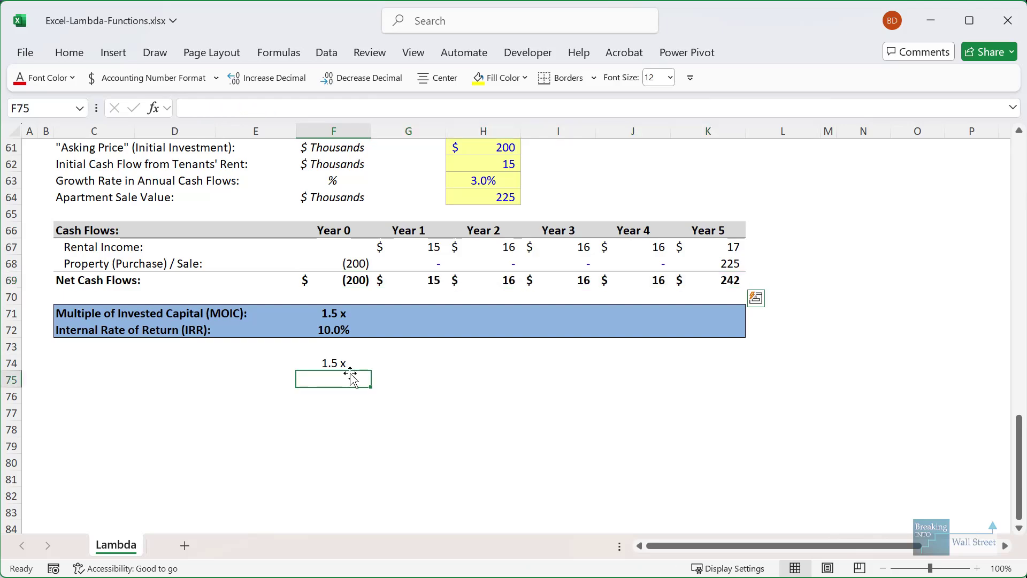
Enter the sample cash flows -6, 10 and 8 in cells H76 to J76
left_click(499, 396)
type("-6")
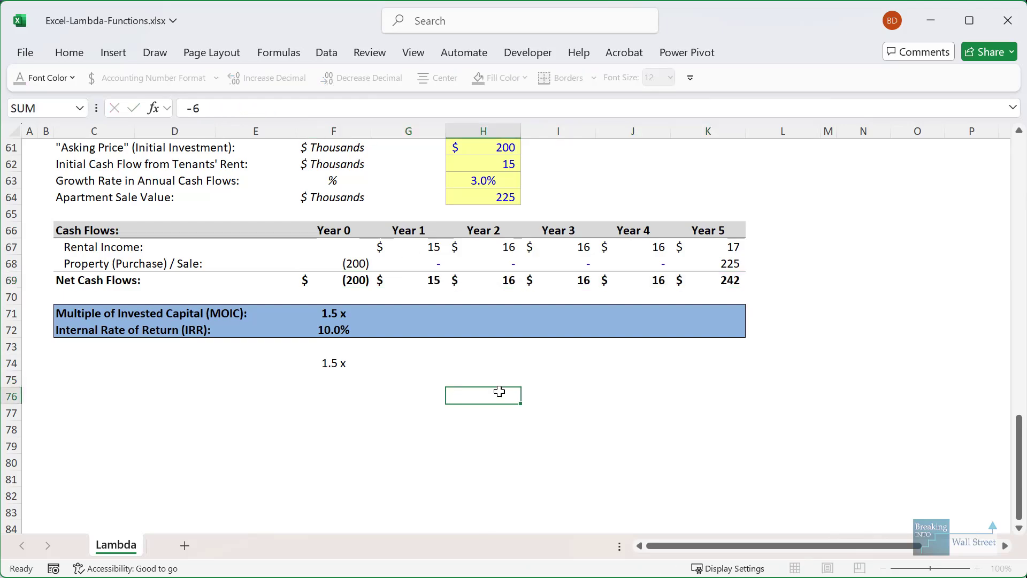
key("Tab")
type("10")
key("Tab")
type("8")
Enter =MOIC(H76:J76) in H78 to test the function on the sample cash flows, and check its referenced range
left_click(499, 391)
key("Down")
key("Down")
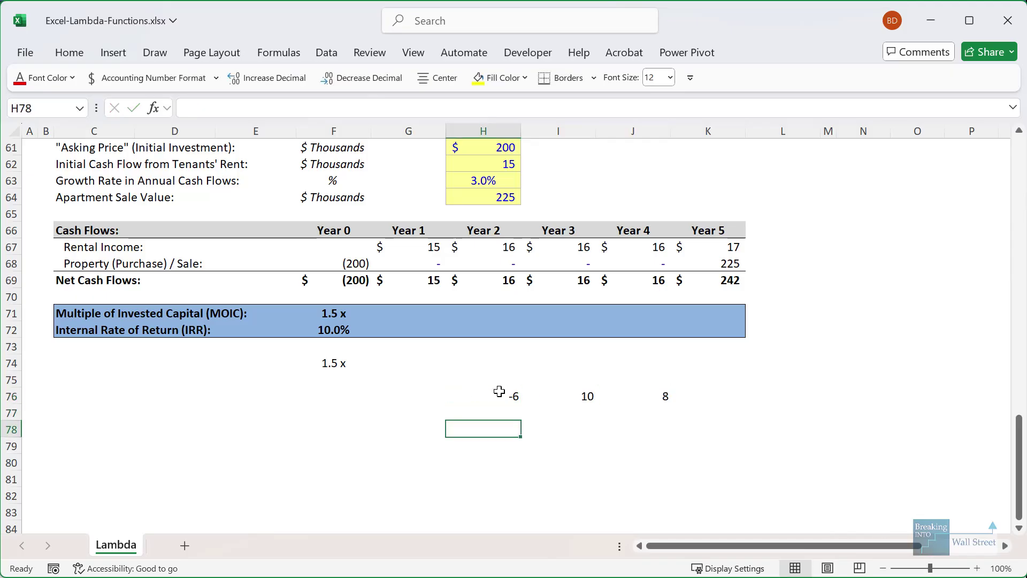
type("=MOIC(")
key("Up")
left_click_drag(499, 391, 666, 396)
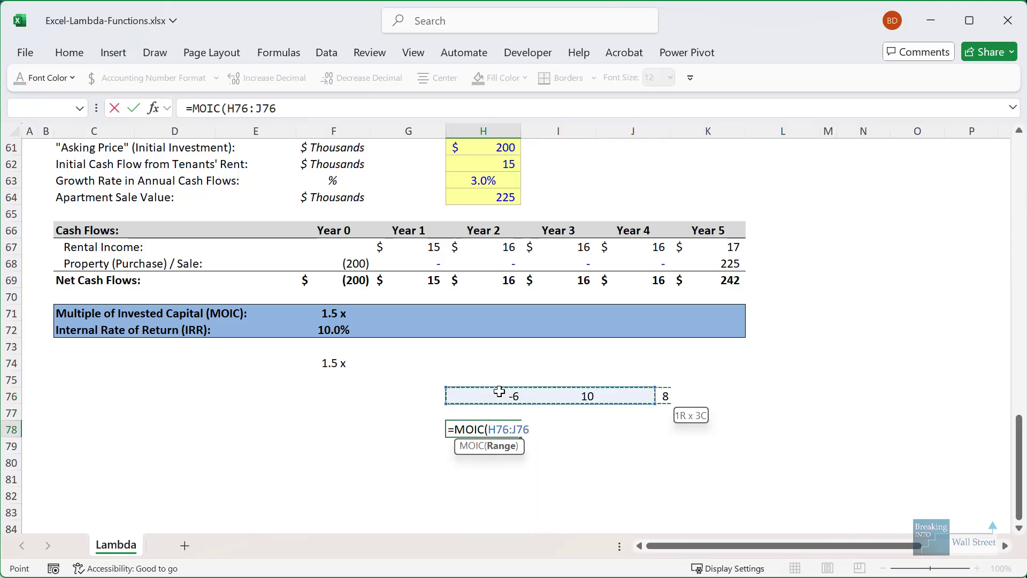
key("ctrl+Return")
key("F2")
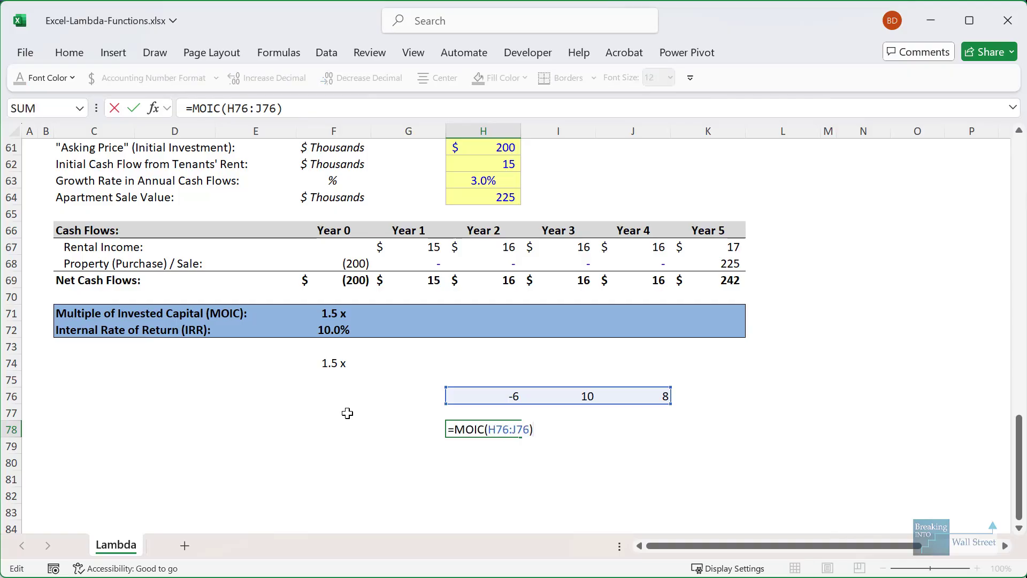
key("Escape")
Clear the sample cash flows and the test formula from H76:J78, and select the Internal Rate of Return heading in B59
key("shift+Up")
key("shift+Up")
key("shift+Right")
key("shift+Right")
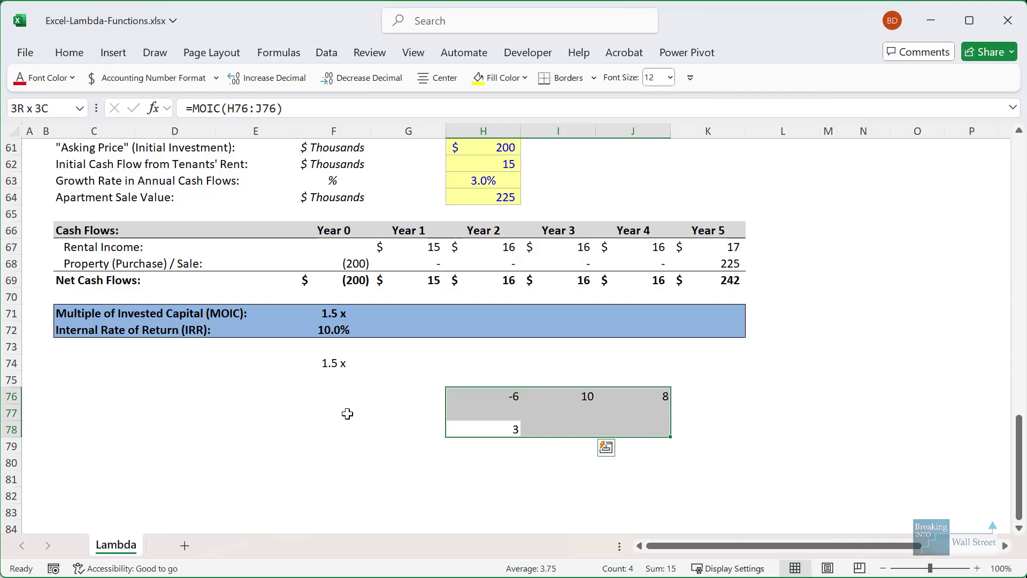
key("Delete")
scroll(121, 239, "up", 1)
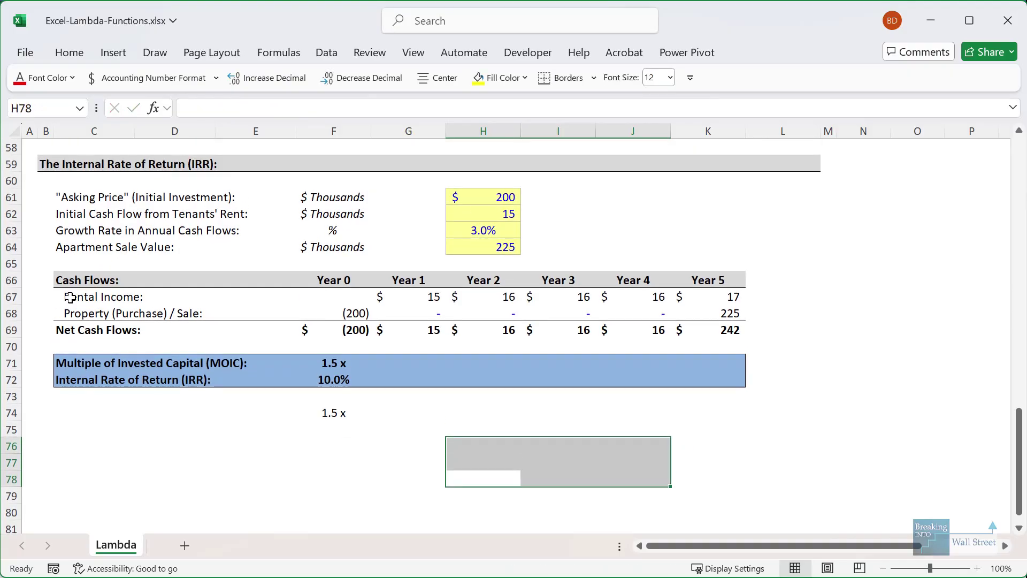
left_click(69, 280)
left_click(49, 164)
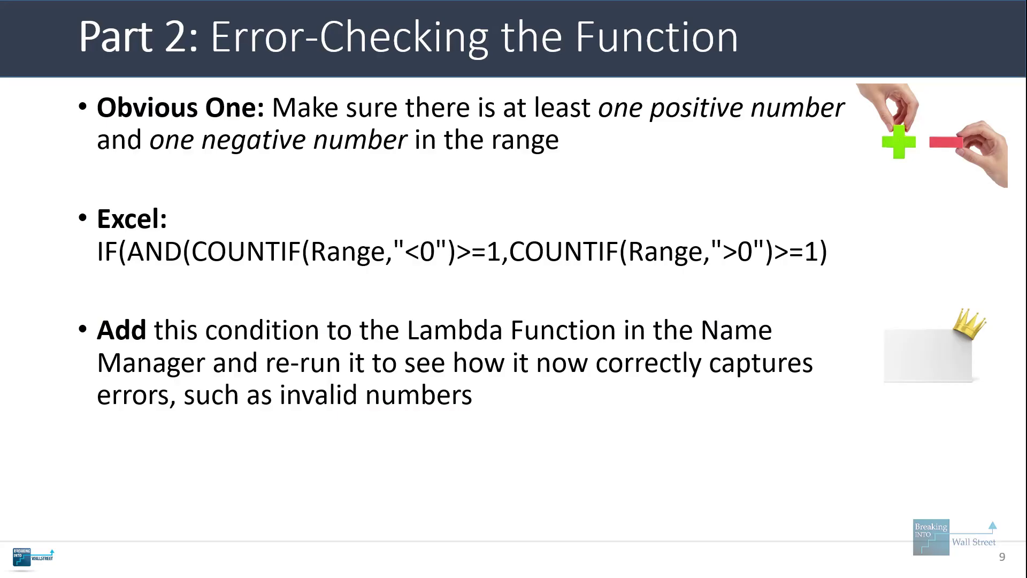
key("Right")
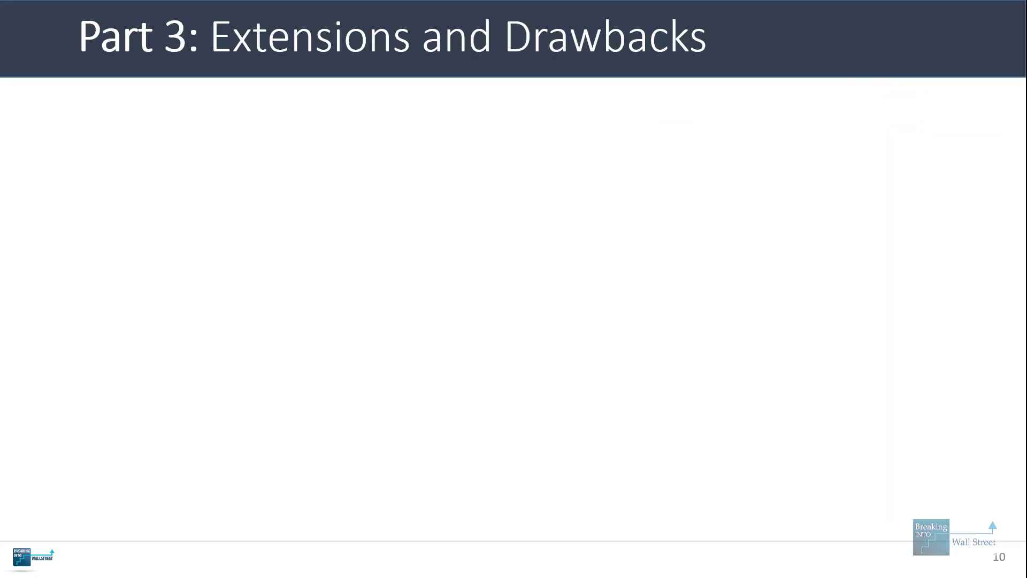
key("Right")
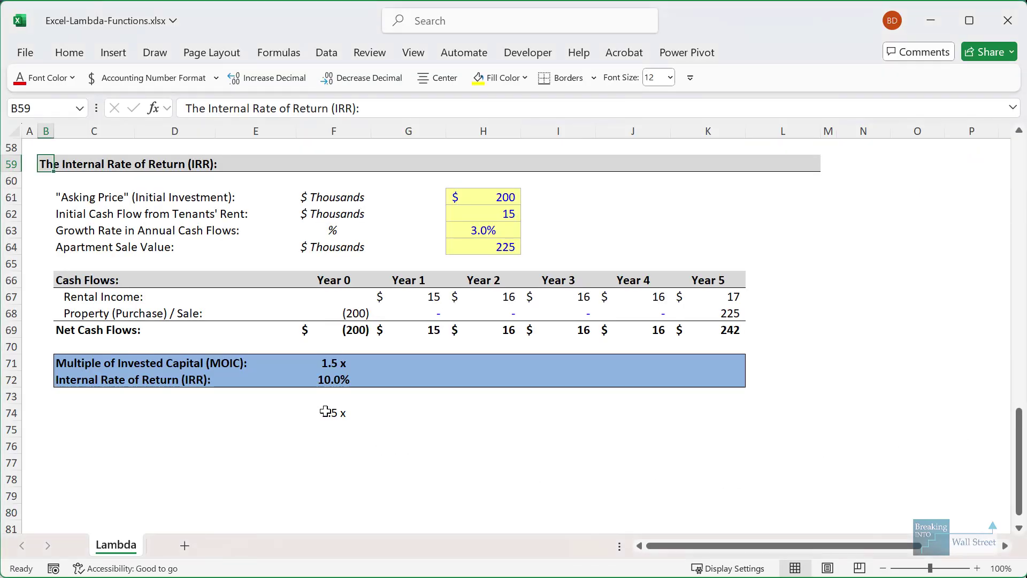
Examine the MOIC formula in F74 and the range it references, leaving the formula as it is
double_click(333, 412)
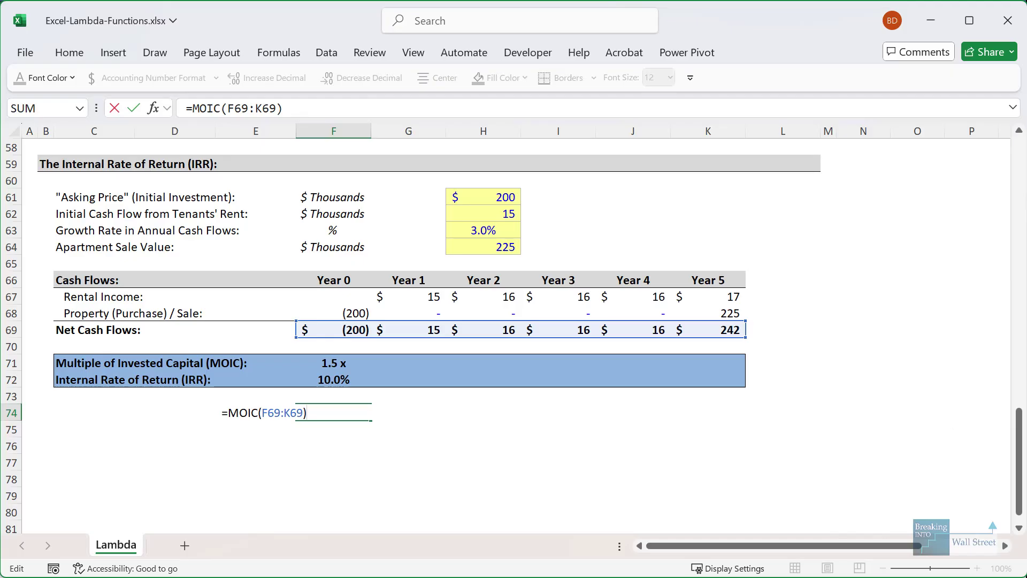
key("ctrl+Return")
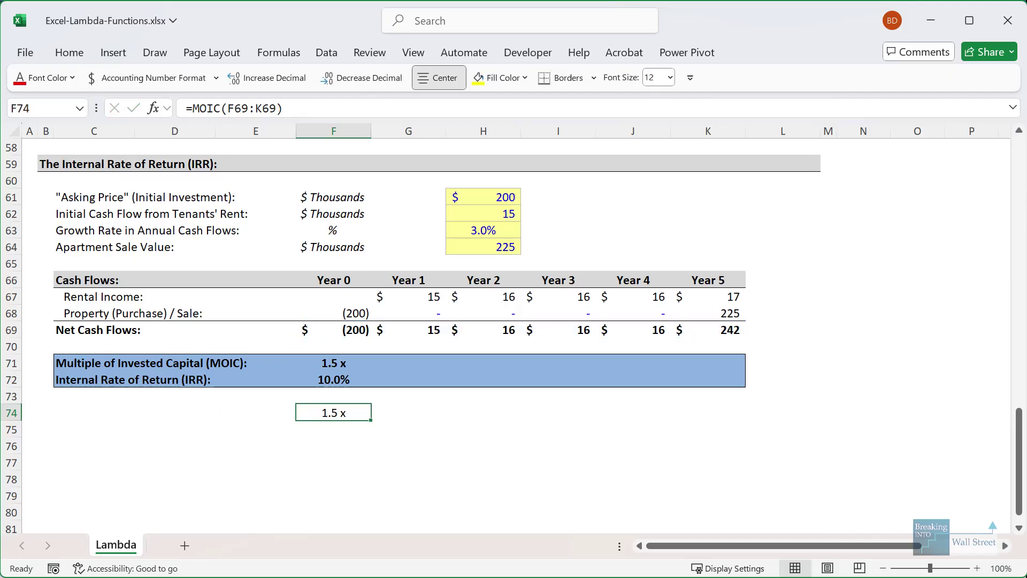